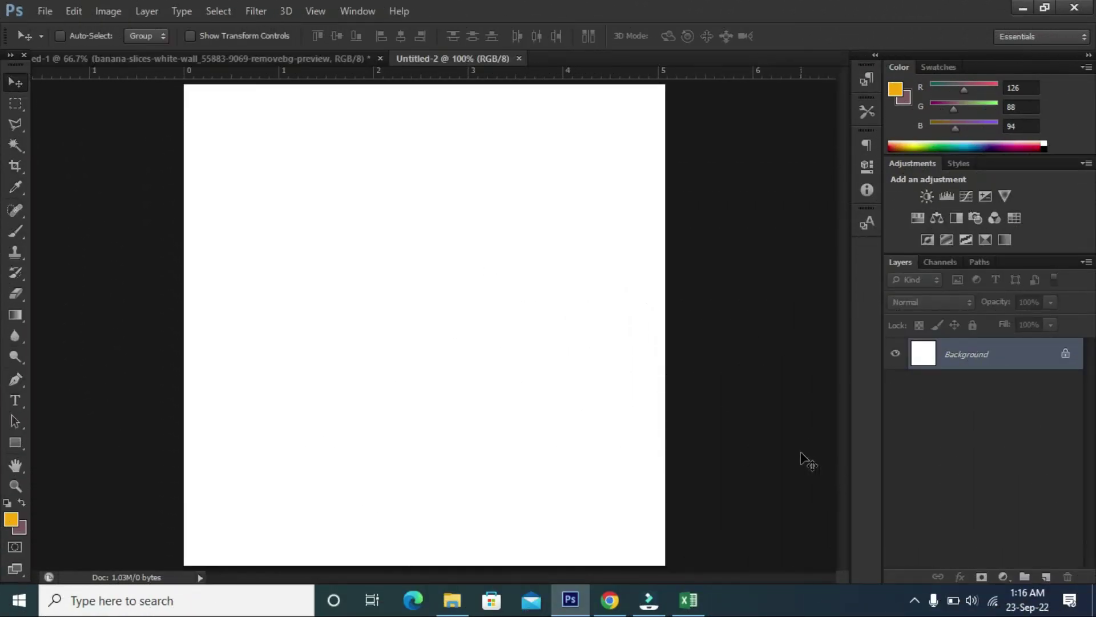
Step: Add empty Layer 1 and ready a soft brush at 494 px, 44% hardness
{"action": "left_click", "coordinate": [1045, 577]}
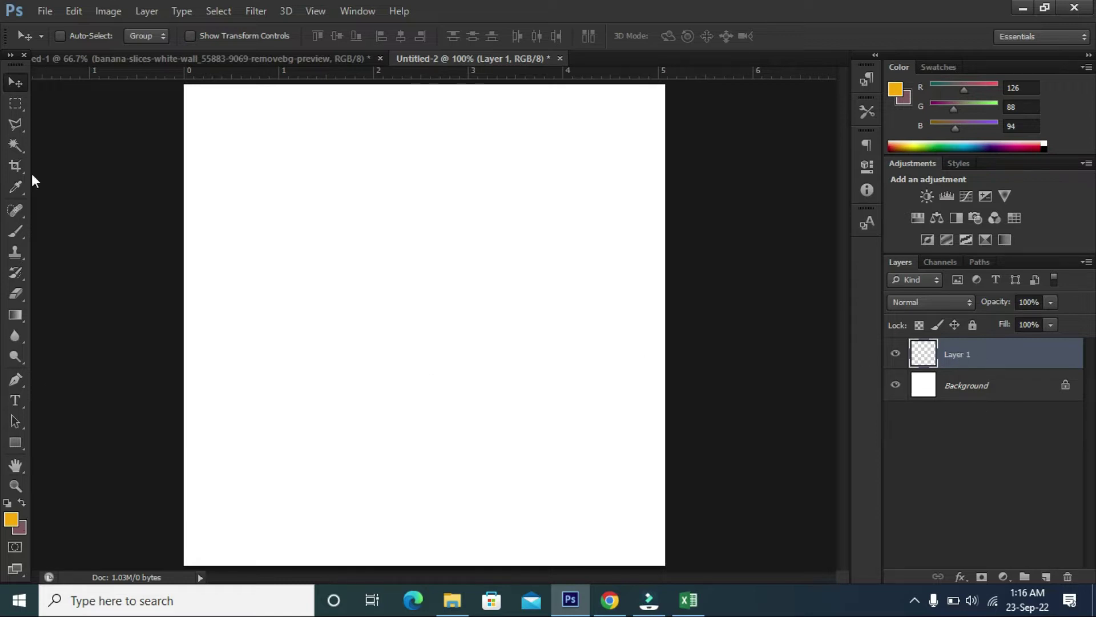
{"action": "left_click", "coordinate": [12, 234]}
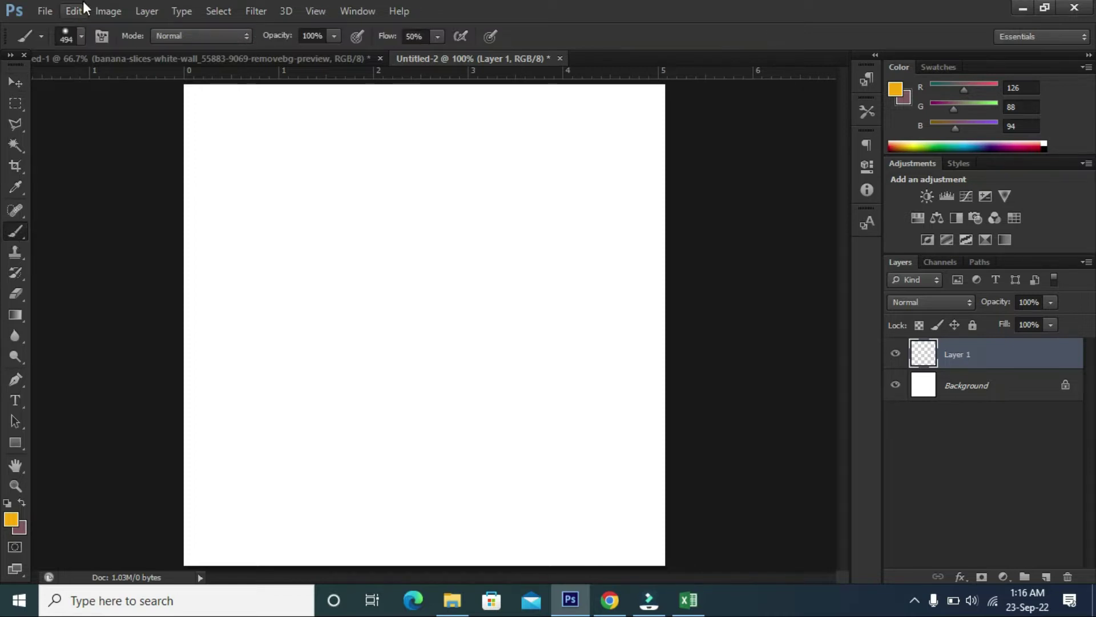
{"action": "left_click", "coordinate": [42, 36]}
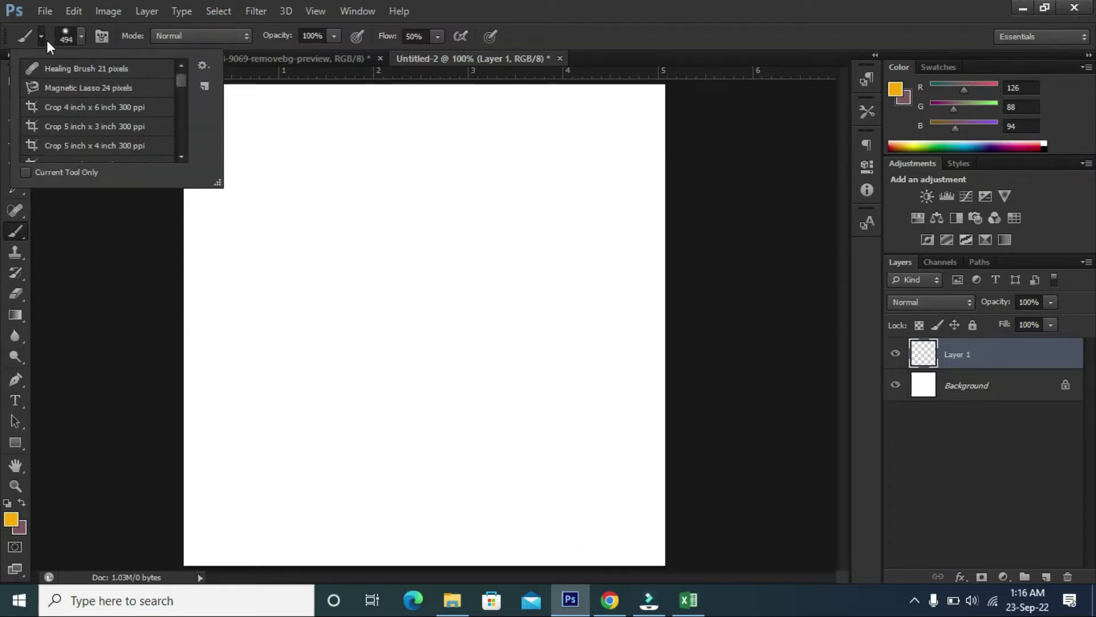
{"action": "left_click", "coordinate": [44, 40]}
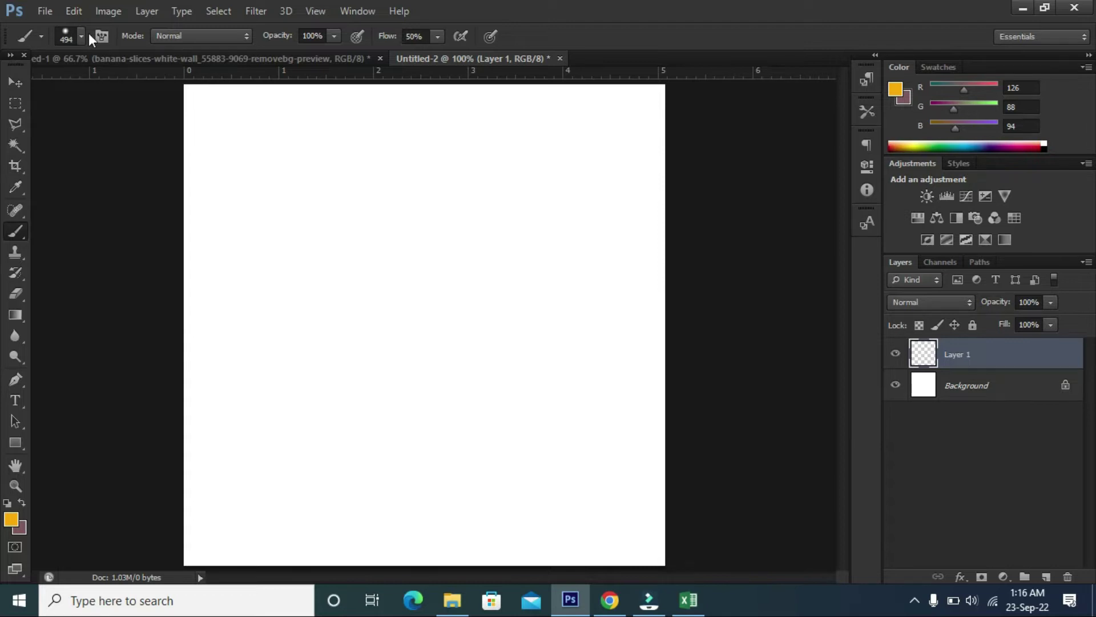
{"action": "left_click", "coordinate": [83, 35]}
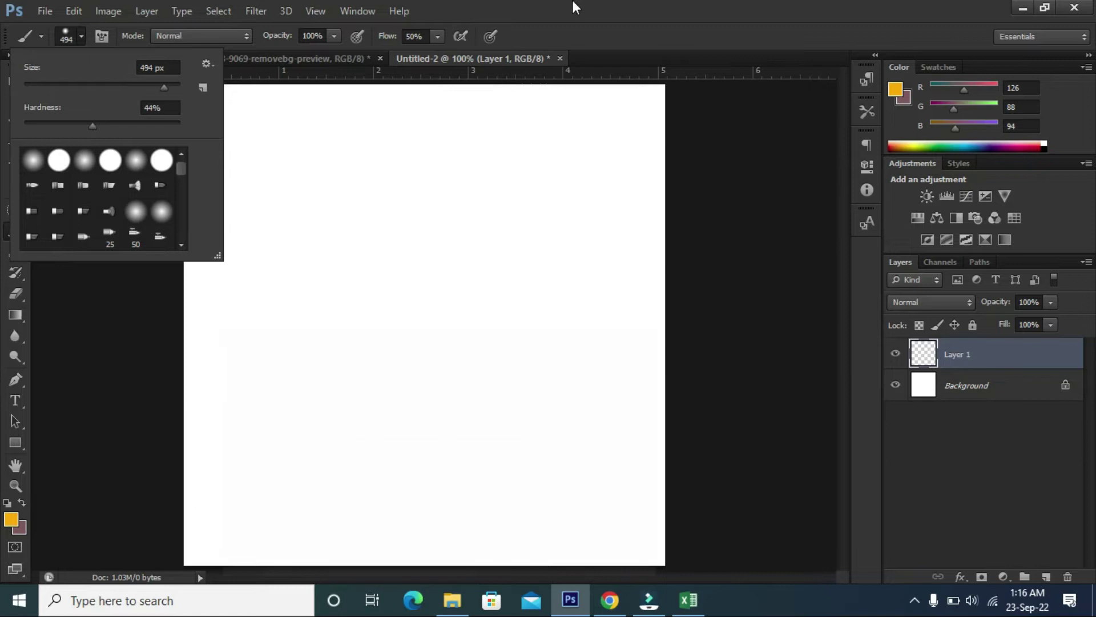
{"action": "key", "text": "Escape"}
Step: Set the foreground to golden yellow f9aa01 and brush it across the whole canvas
{"action": "left_click", "coordinate": [10, 521]}
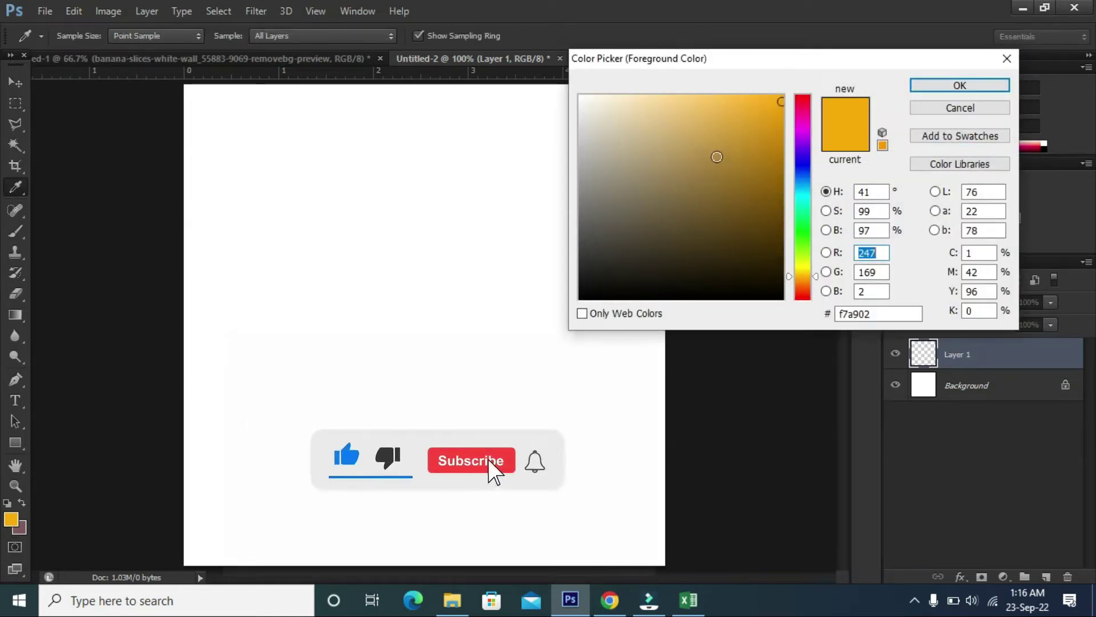
{"action": "left_click", "coordinate": [782, 104]}
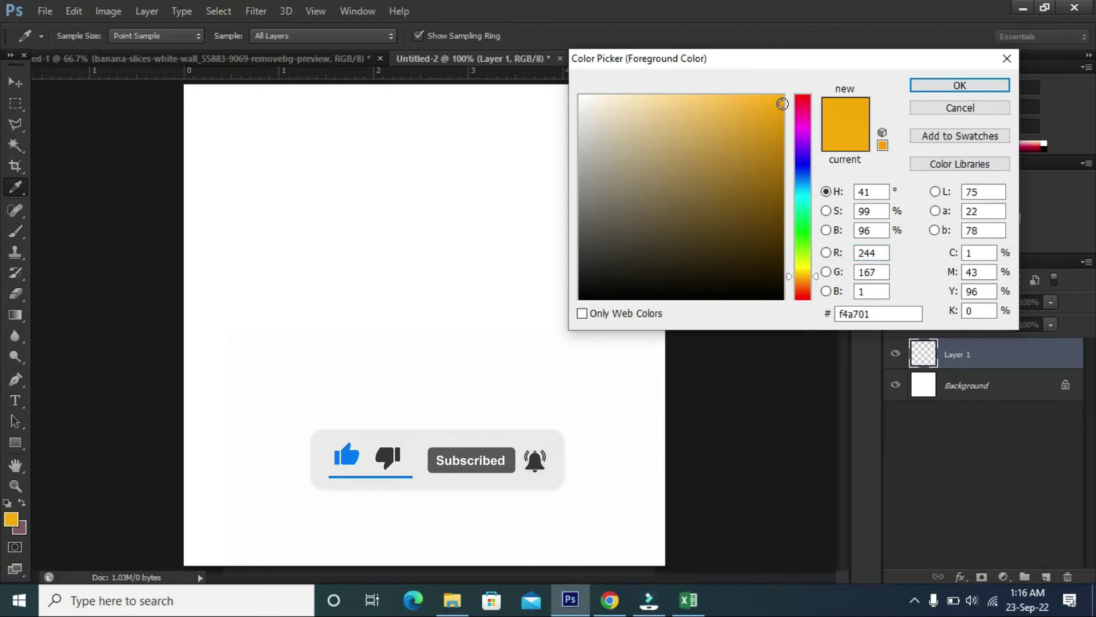
{"action": "left_click", "coordinate": [783, 100]}
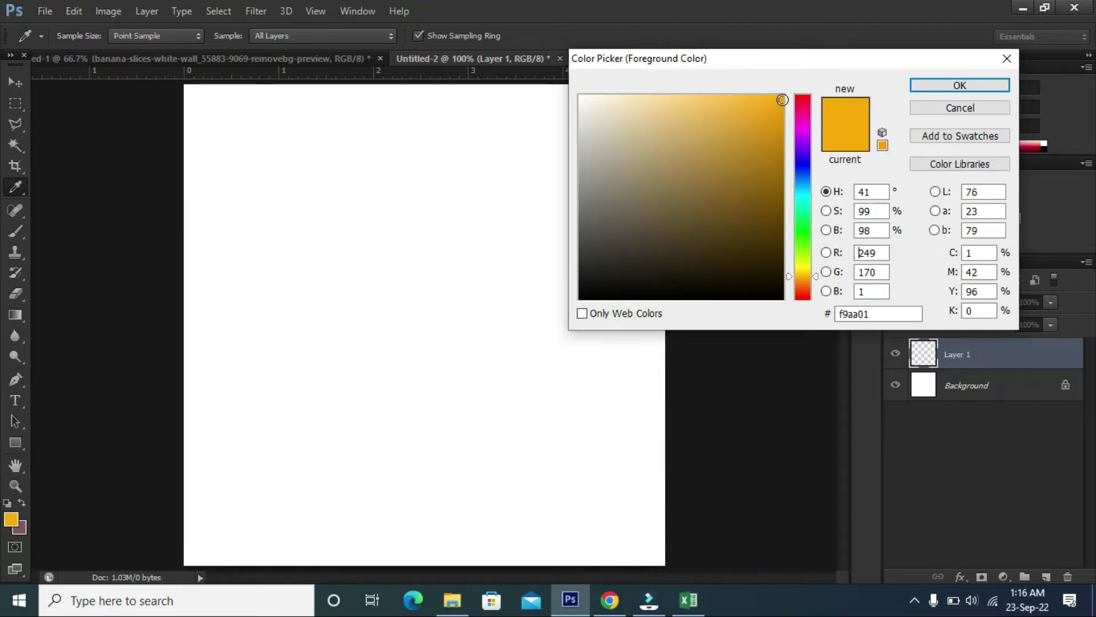
{"action": "left_click", "coordinate": [933, 85]}
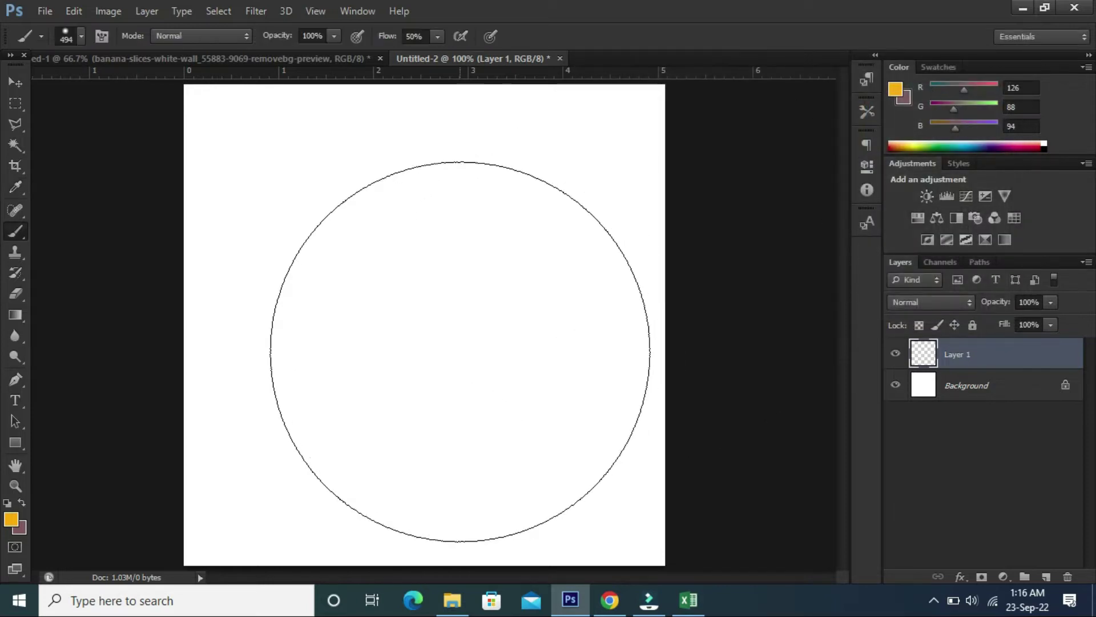
{"action": "left_click", "coordinate": [455, 324]}
{"action": "mouse_move", "coordinate": [454, 325]}
{"action": "left_mouse_down"}
{"action": "mouse_move", "coordinate": [276, 201]}
{"action": "mouse_move", "coordinate": [536, 164]}
{"action": "mouse_move", "coordinate": [542, 491]}
{"action": "mouse_move", "coordinate": [392, 514]}
{"action": "mouse_move", "coordinate": [453, 502]}
{"action": "mouse_move", "coordinate": [277, 453]}
{"action": "mouse_move", "coordinate": [208, 416]}
{"action": "mouse_move", "coordinate": [274, 531]}
{"action": "mouse_move", "coordinate": [332, 434]}
{"action": "left_mouse_up"}
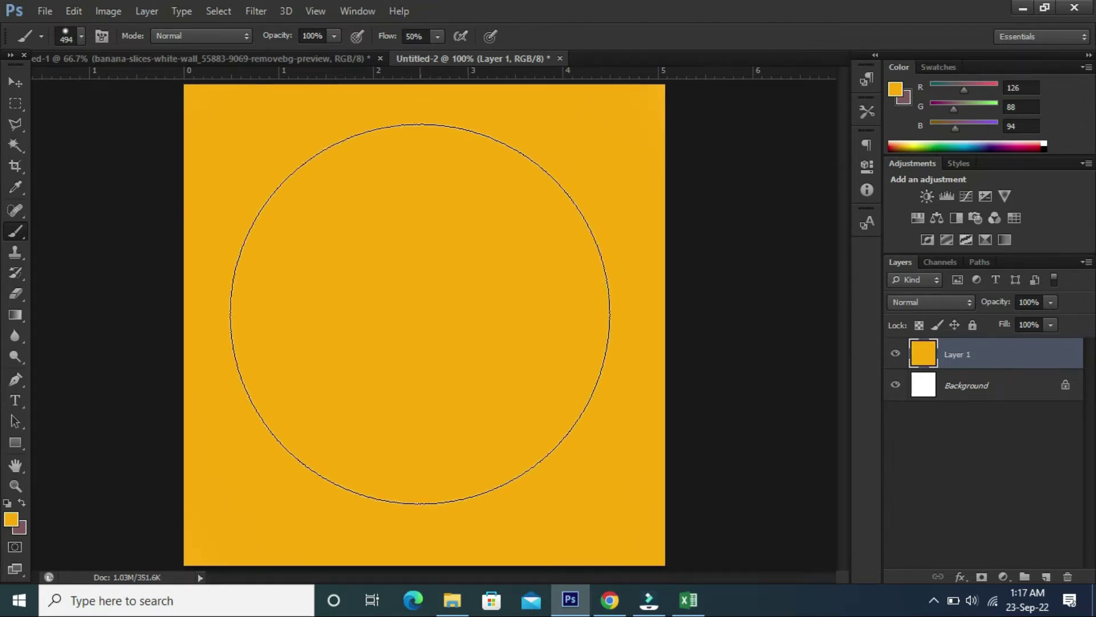
Step: Add Layer 2 and set the foreground colour to lighter yellow f5b734
{"action": "left_click", "coordinate": [1047, 577]}
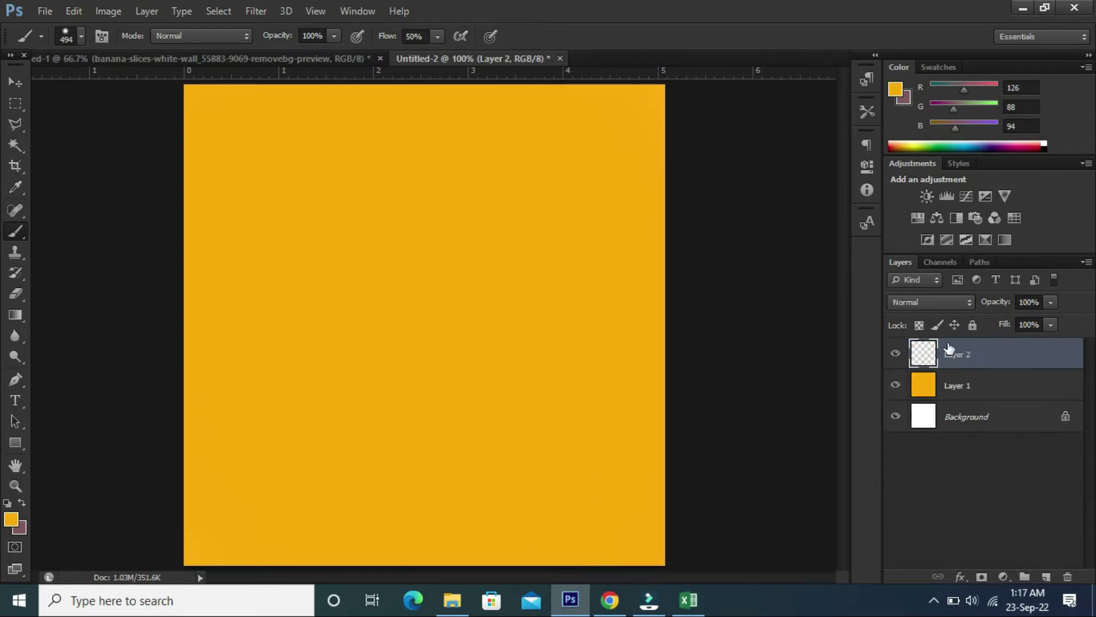
{"action": "left_click", "coordinate": [11, 520]}
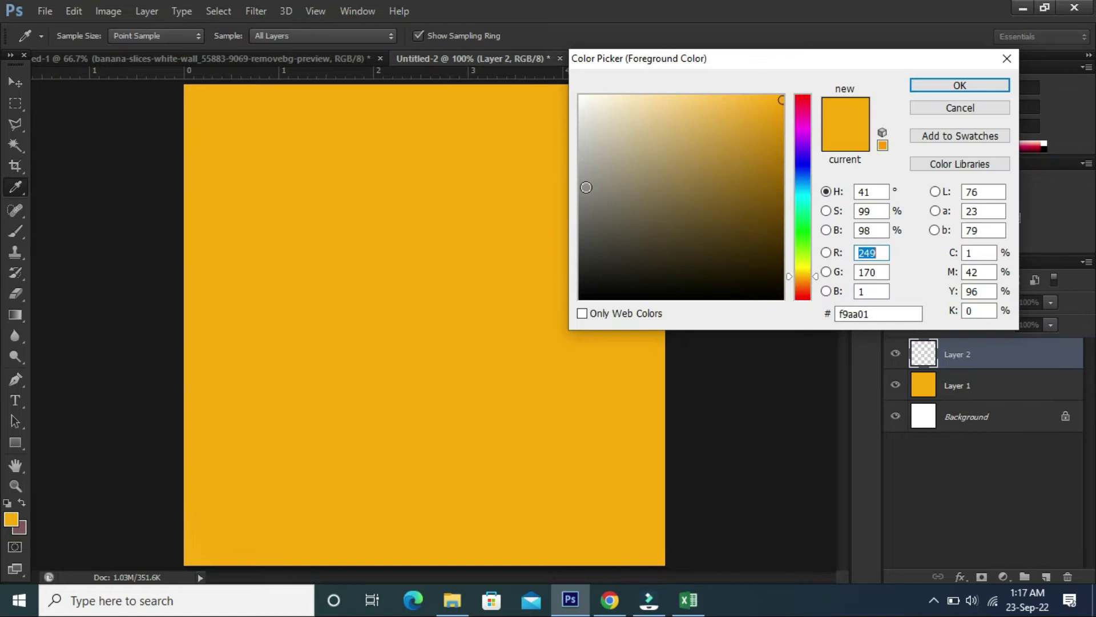
{"action": "left_click", "coordinate": [740, 104]}
{"action": "left_click", "coordinate": [738, 101]}
{"action": "left_click", "coordinate": [740, 103]}
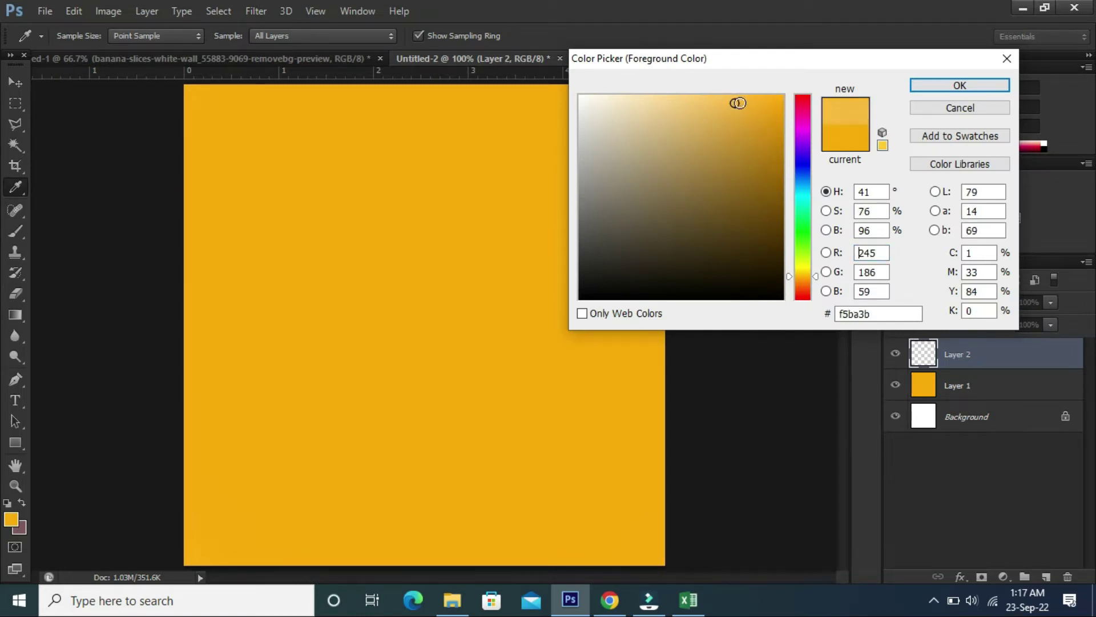
{"action": "left_click", "coordinate": [932, 86]}
Step: Dab a soft lighter-yellow glow at the canvas centre with a 494 px brush
{"action": "key", "text": "b"}
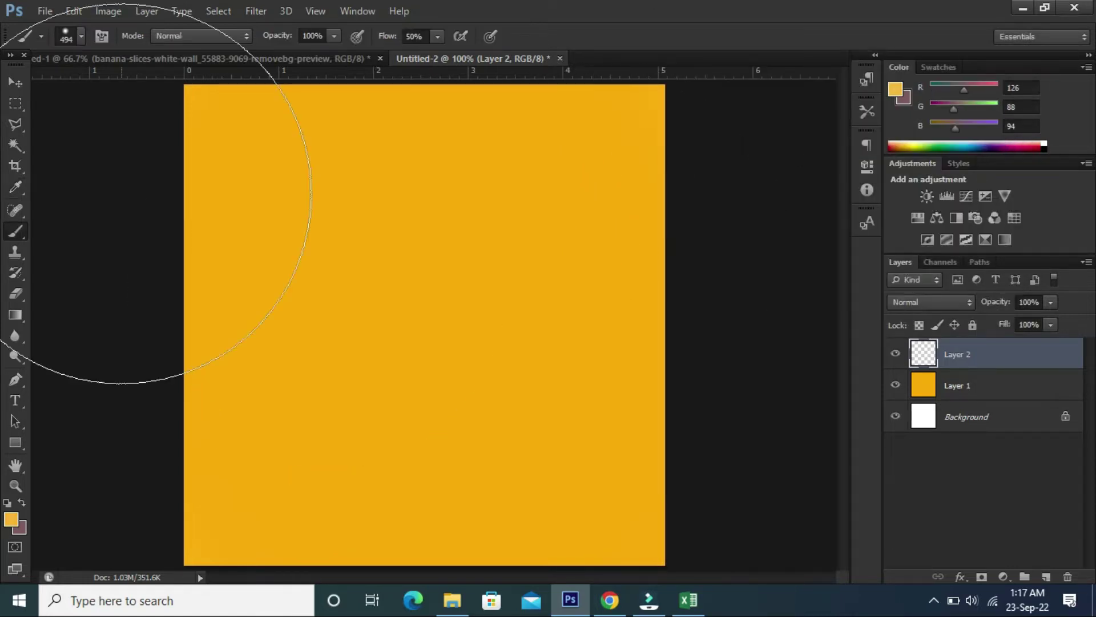
{"action": "left_click", "coordinate": [81, 36]}
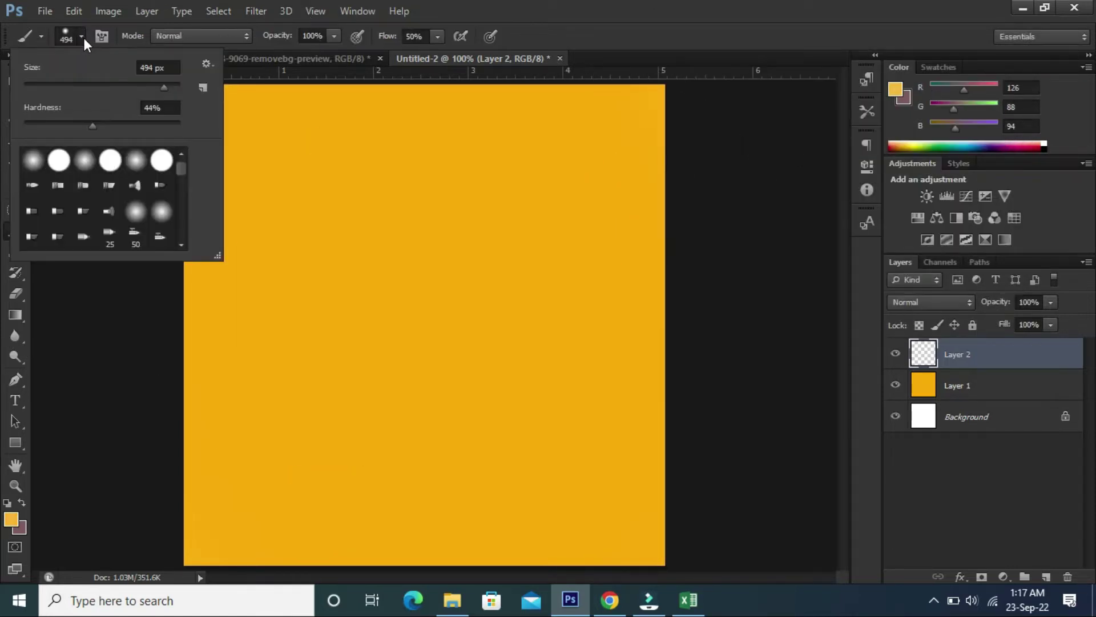
{"action": "left_click_drag", "start_coordinate": [164, 88], "coordinate": [164, 88]}
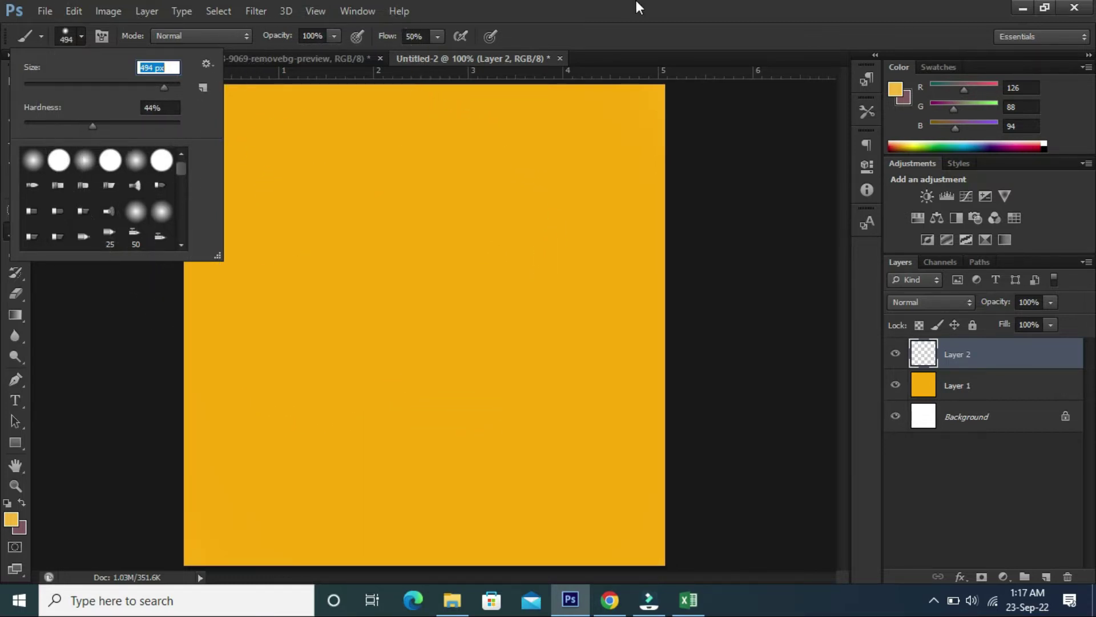
{"action": "left_click", "coordinate": [431, 297]}
{"action": "left_click", "coordinate": [422, 325]}
{"action": "left_click", "coordinate": [370, 274]}
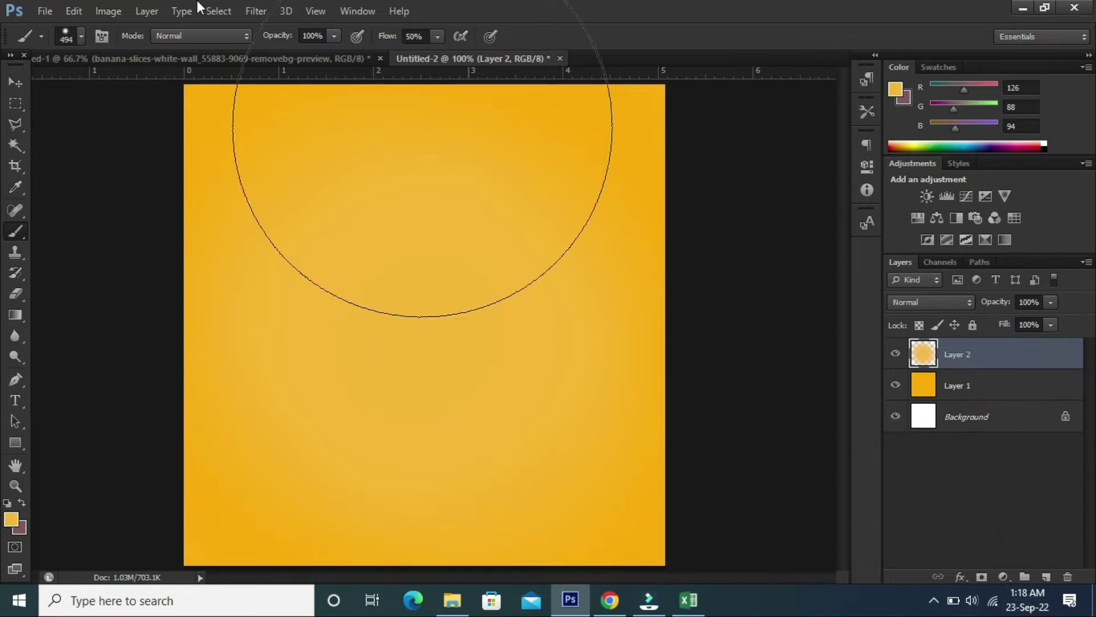
{"action": "left_click", "coordinate": [13, 84]}
Step: Place the Oshikandela banana yoghurt carton image into the document
{"action": "left_click", "coordinate": [45, 11]}
{"action": "left_click", "coordinate": [82, 270]}
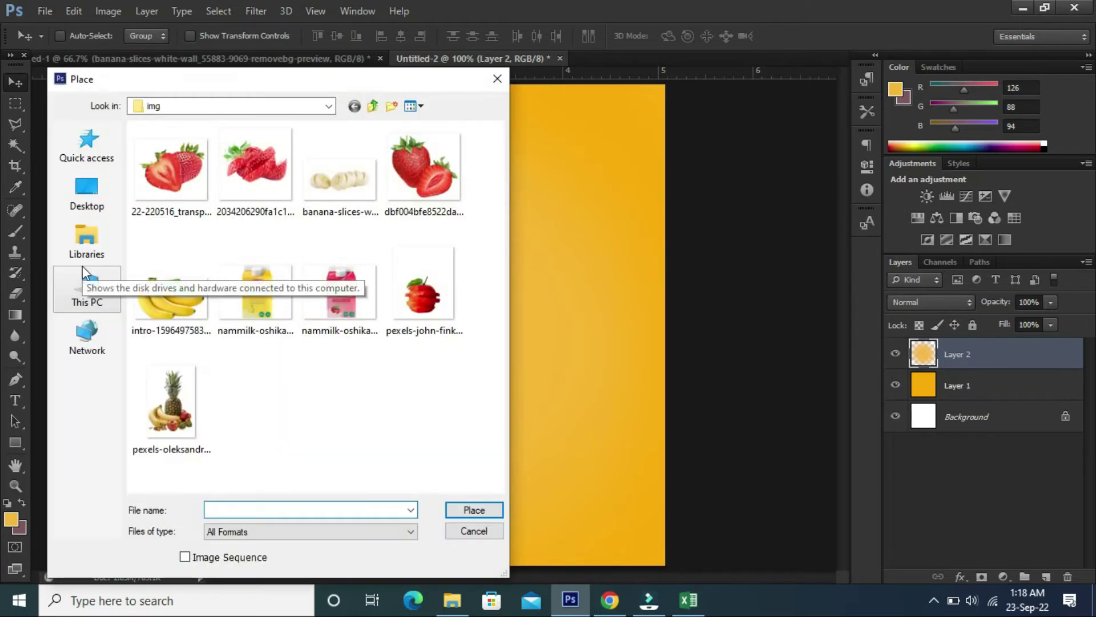
{"action": "left_click", "coordinate": [242, 252]}
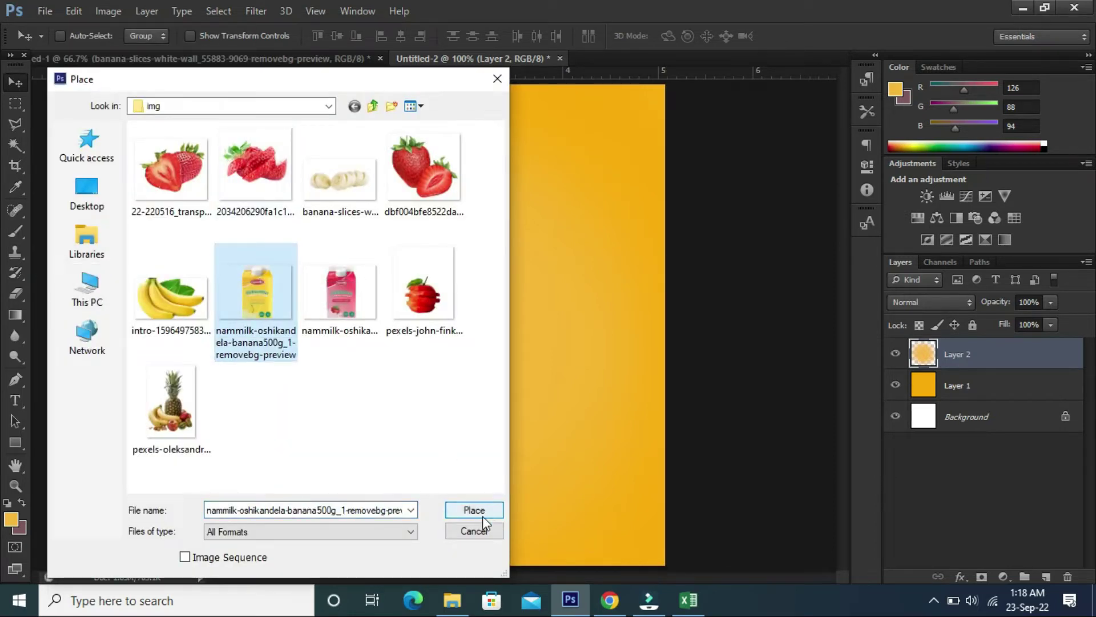
{"action": "left_click", "coordinate": [479, 513]}
Step: Scale the carton down, centre it on the yellow background, and start deleting Layer 2
{"action": "left_click_drag", "start_coordinate": [664, 503], "coordinate": [648, 491]}
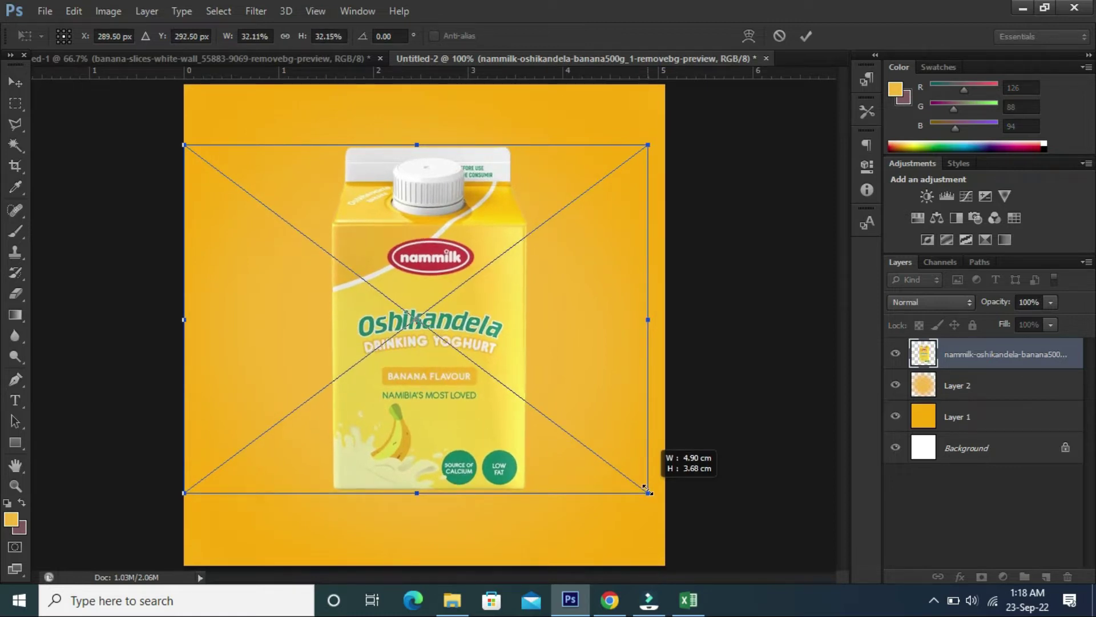
{"action": "left_click_drag", "start_coordinate": [493, 350], "coordinate": [493, 367]}
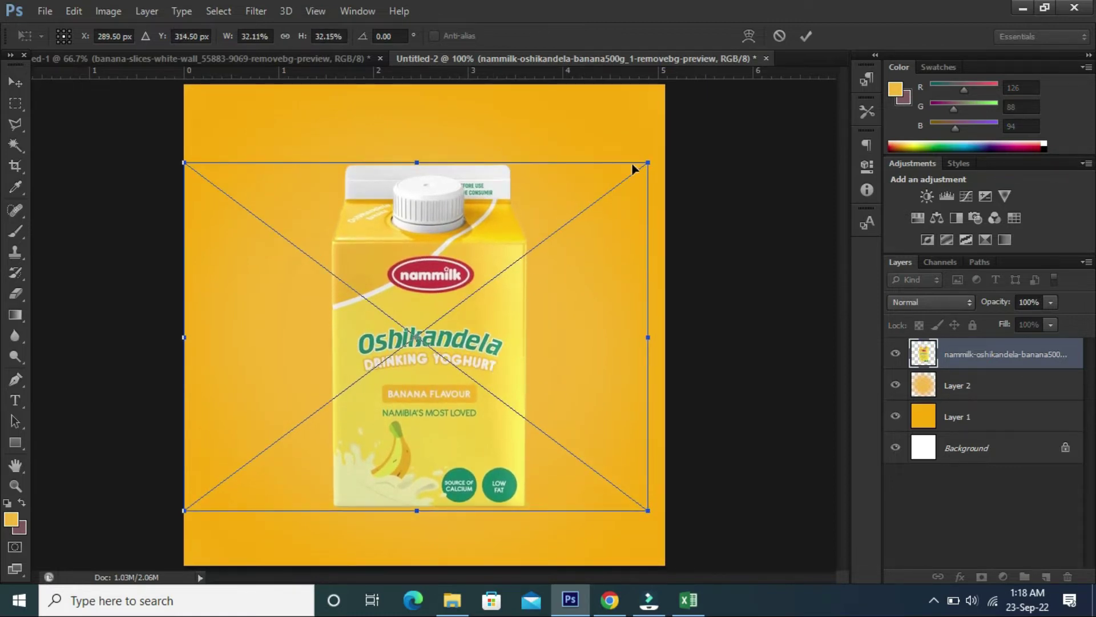
{"action": "left_click_drag", "start_coordinate": [648, 163], "coordinate": [641, 186]}
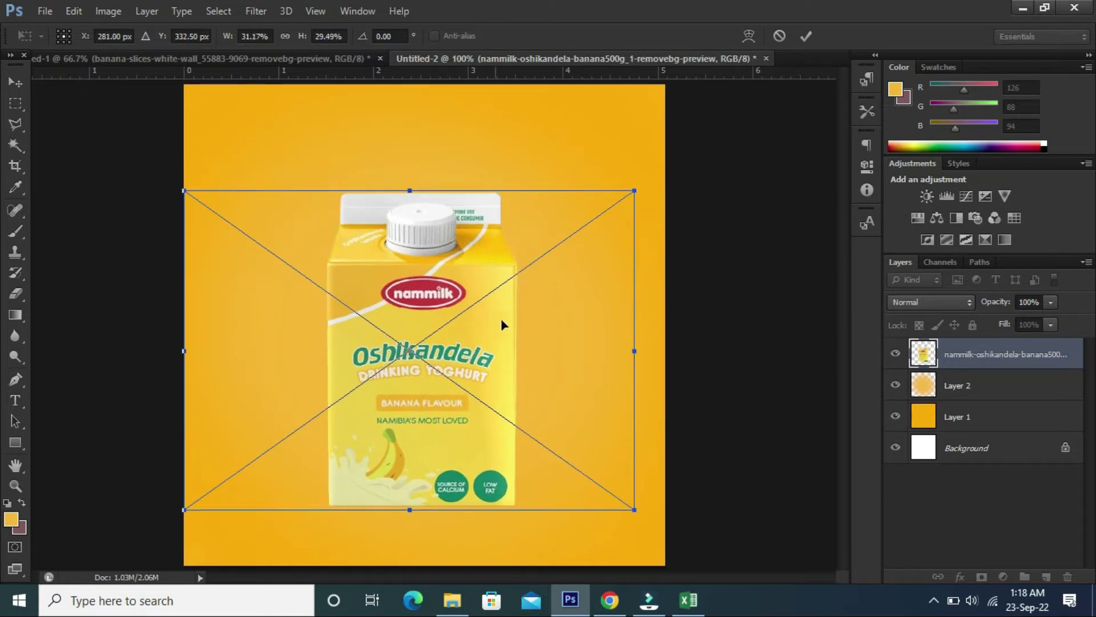
{"action": "left_click_drag", "start_coordinate": [501, 318], "coordinate": [502, 324]}
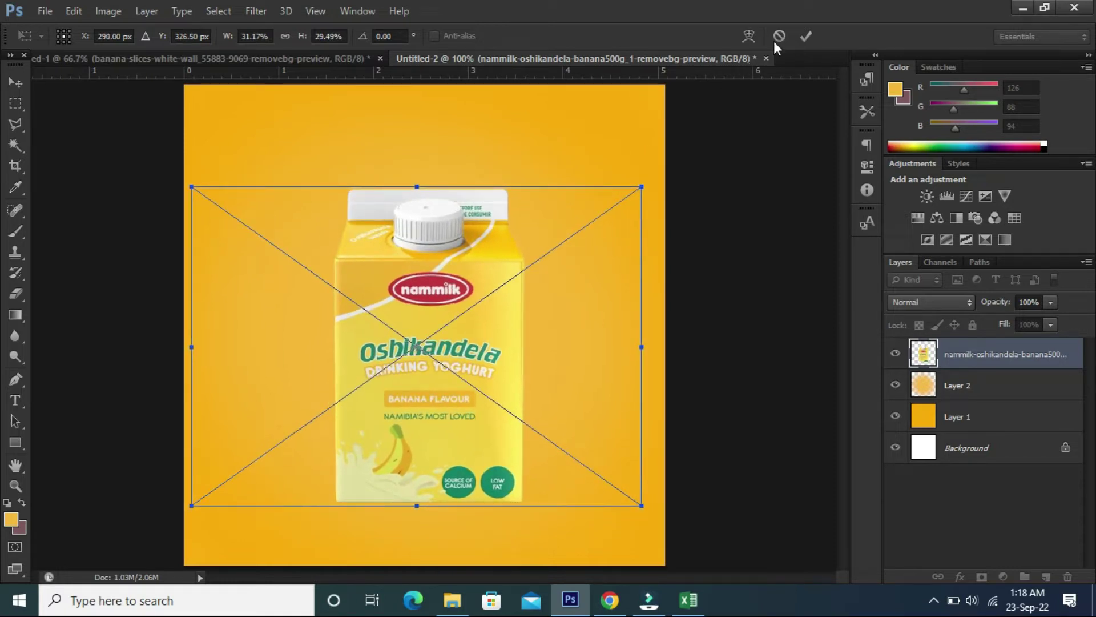
{"action": "left_click", "coordinate": [806, 35]}
{"action": "left_click", "coordinate": [971, 396]}
{"action": "right_click", "coordinate": [969, 392]}
Step: Replace the old Layer 2 with a new empty layer and choose a yellow foreground
{"action": "left_click", "coordinate": [741, 150]}
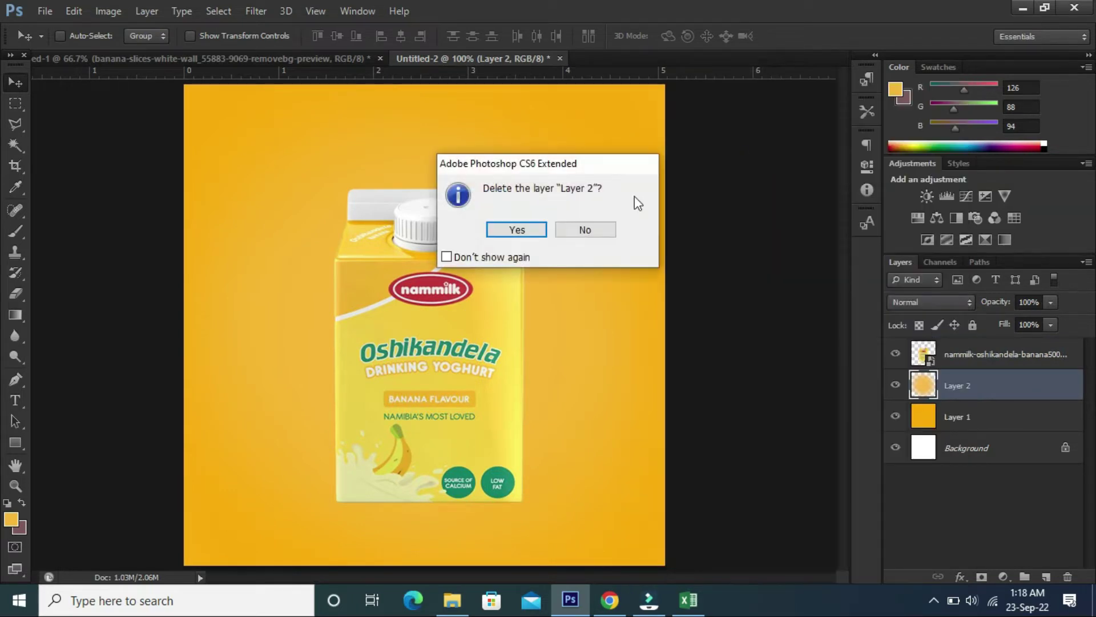
{"action": "left_click", "coordinate": [522, 232]}
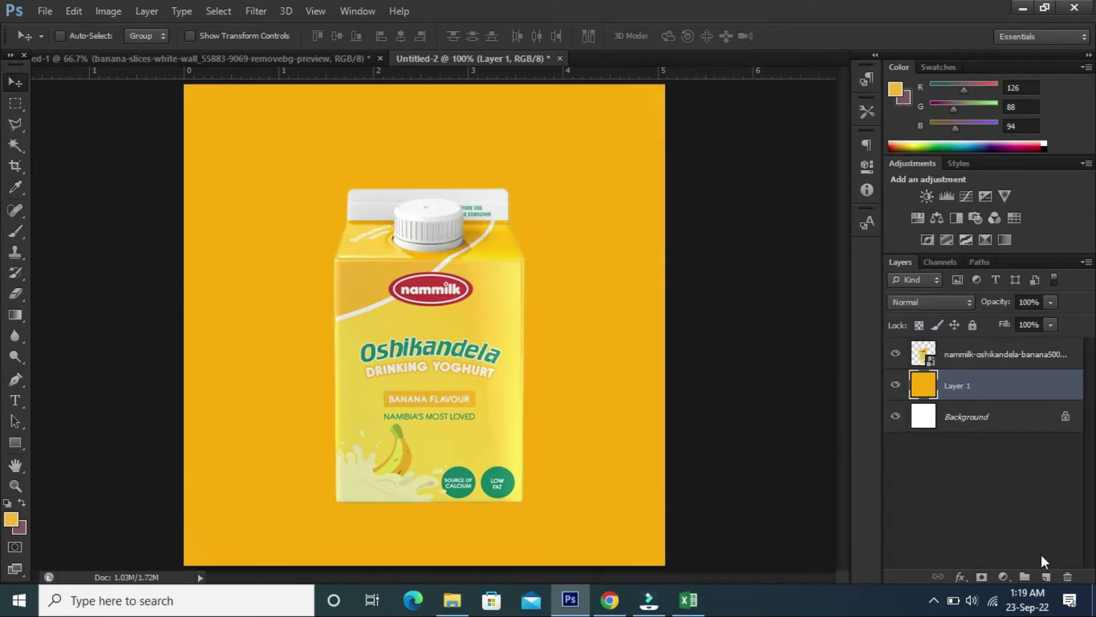
{"action": "left_click", "coordinate": [1046, 577]}
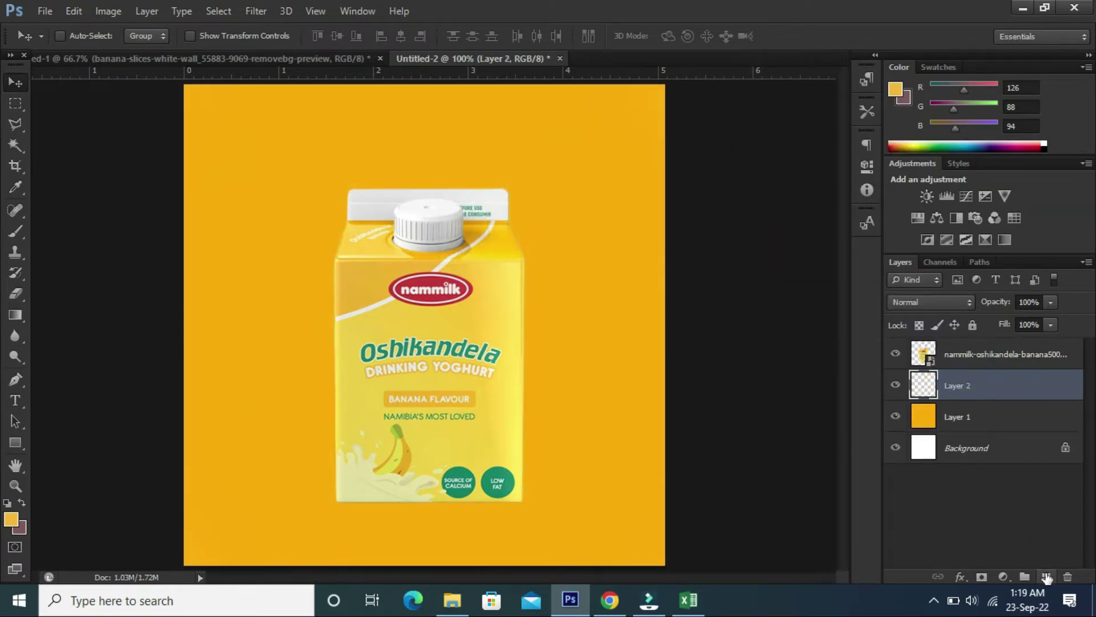
{"action": "left_click", "coordinate": [12, 523]}
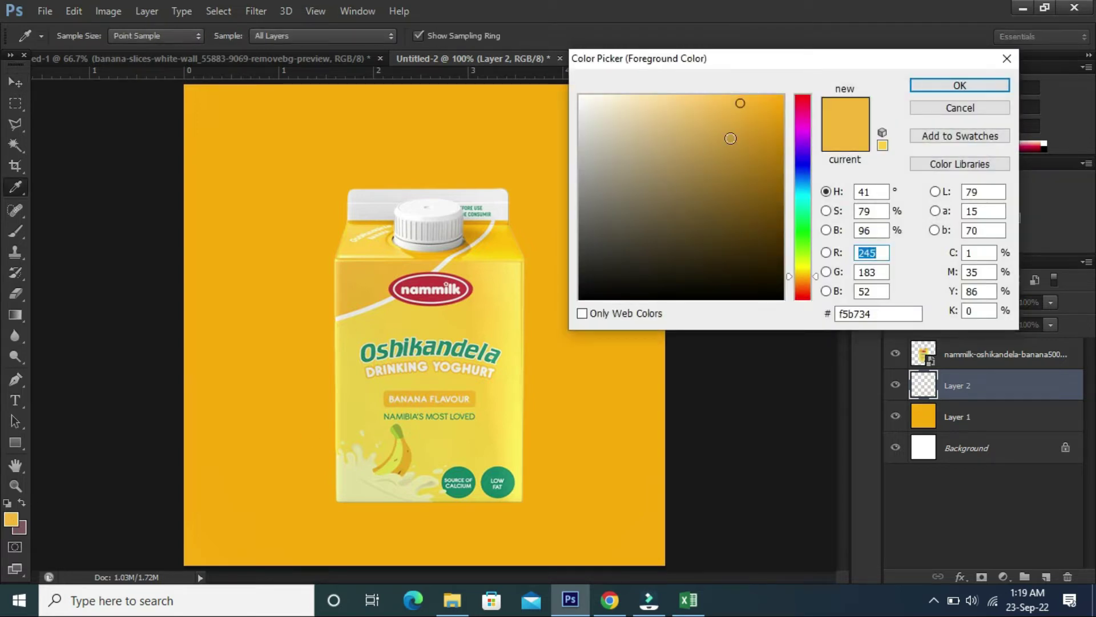
{"action": "left_click", "coordinate": [959, 84]}
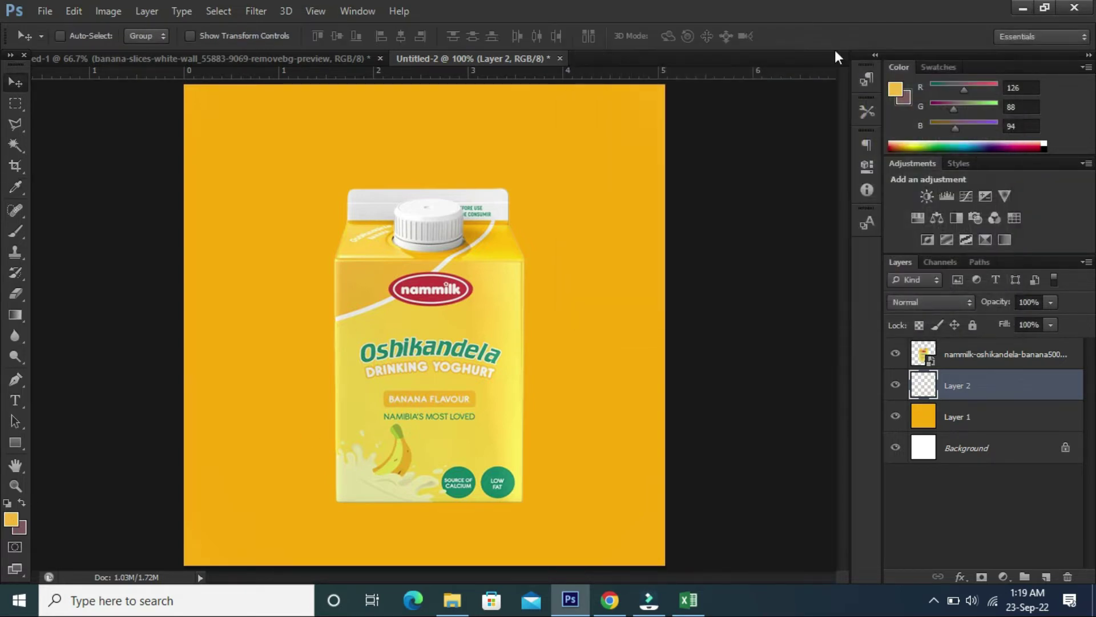
Step: Paint a soft glow behind the carton with a 453 px, 44% hardness brush
{"action": "left_click", "coordinate": [15, 231]}
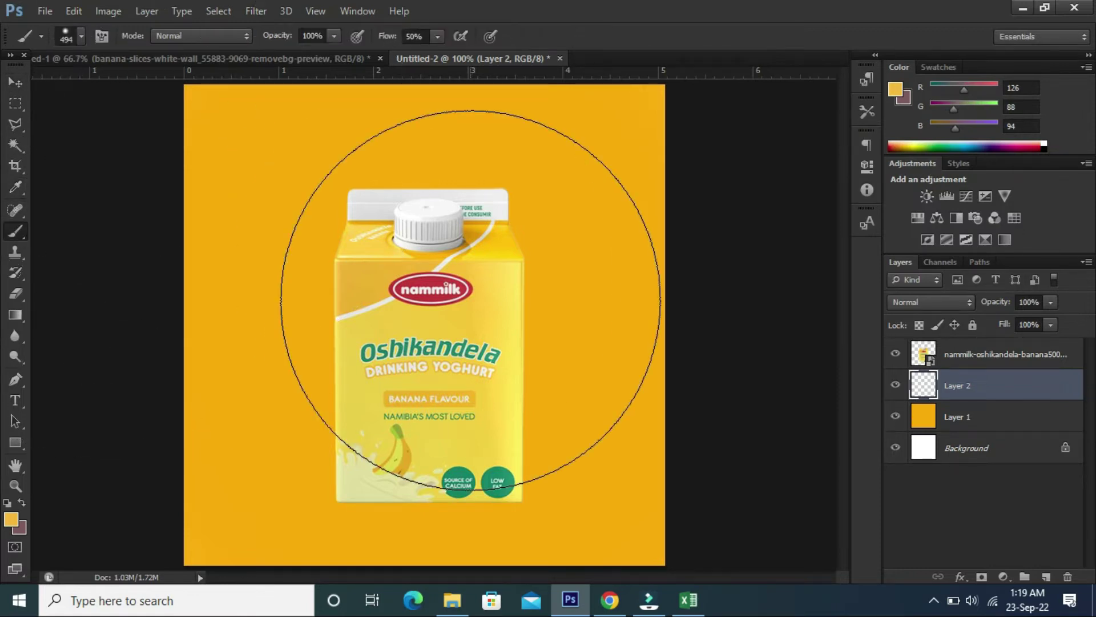
{"action": "left_click", "coordinate": [84, 33]}
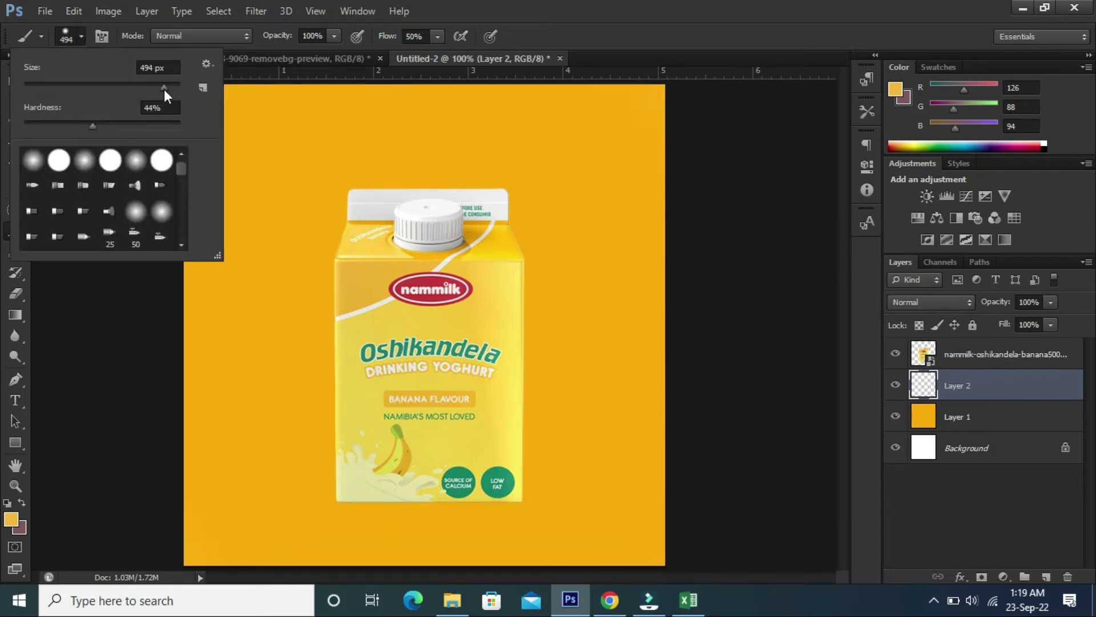
{"action": "left_click_drag", "start_coordinate": [160, 89], "coordinate": [159, 89]}
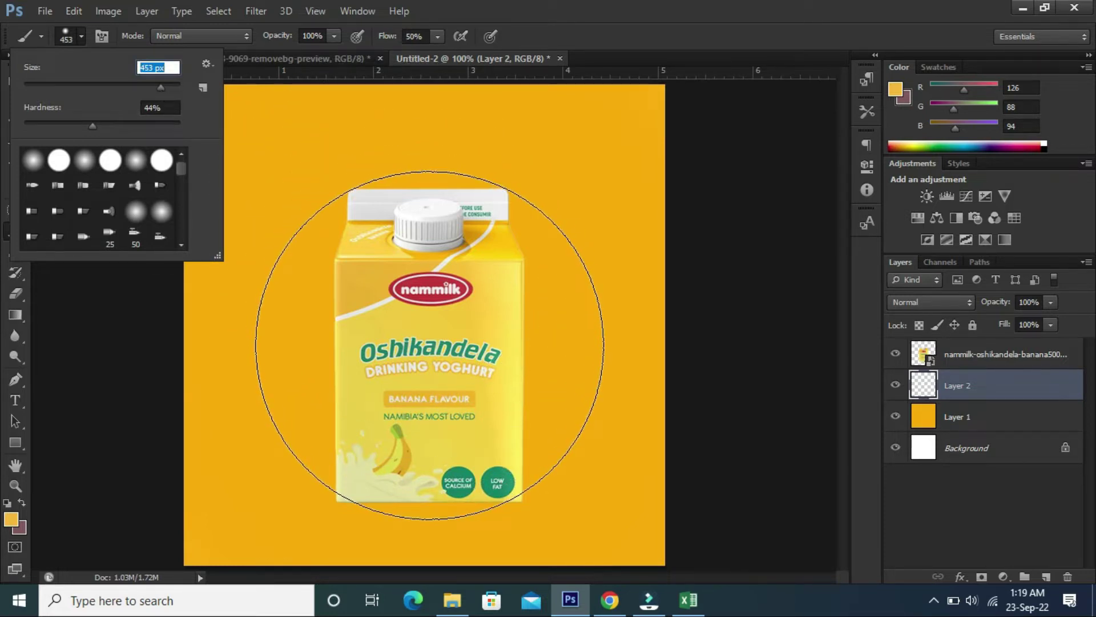
{"action": "left_click", "coordinate": [430, 346]}
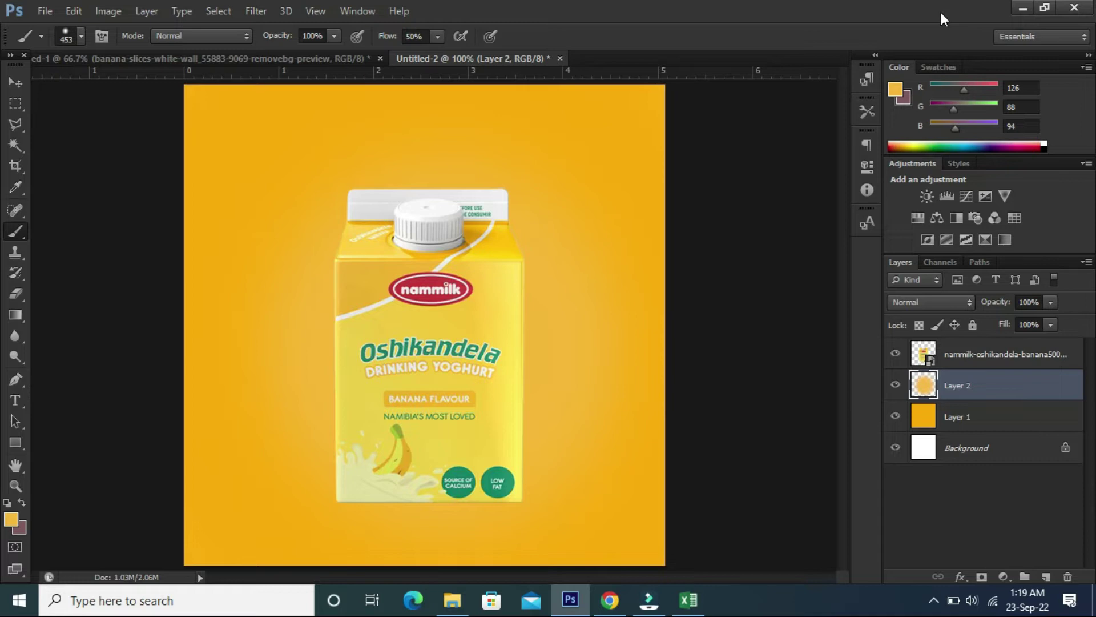
{"action": "left_click", "coordinate": [974, 358]}
{"action": "left_click", "coordinate": [978, 383]}
{"action": "left_click", "coordinate": [12, 81]}
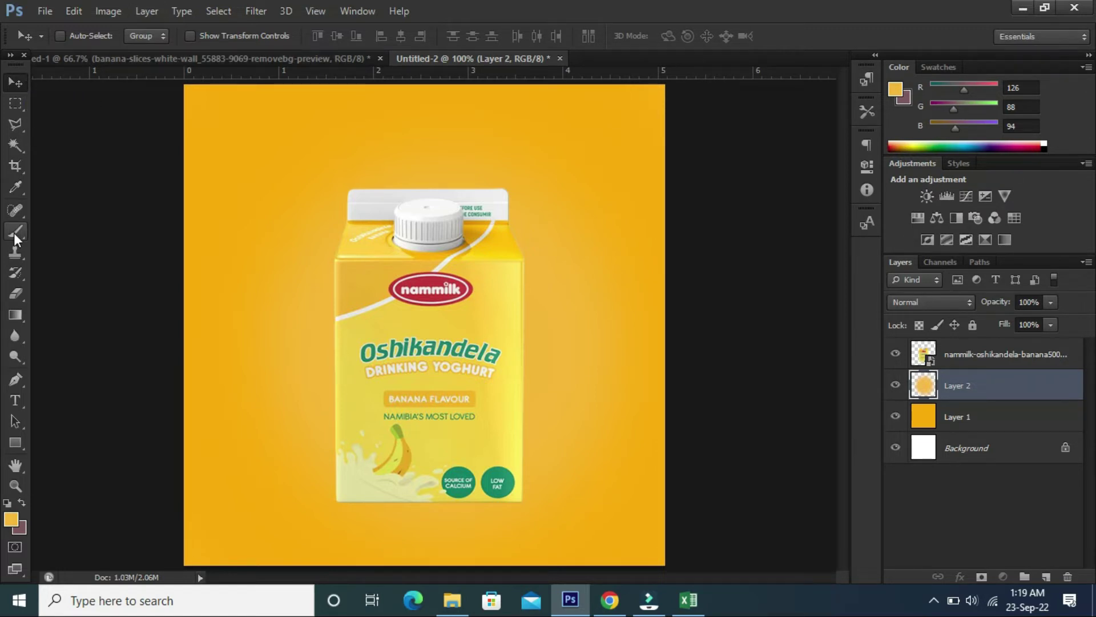
Step: Type 'OSHI' in Jokerman at the top-left and move its layer above the carton
{"action": "left_click", "coordinate": [15, 401]}
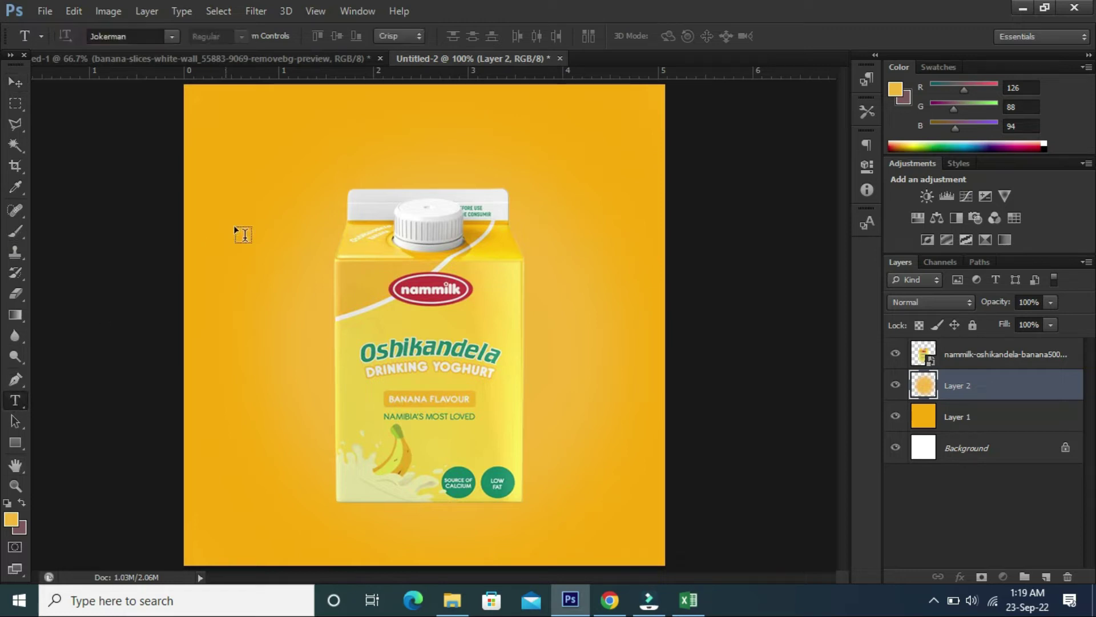
{"action": "left_click", "coordinate": [252, 197]}
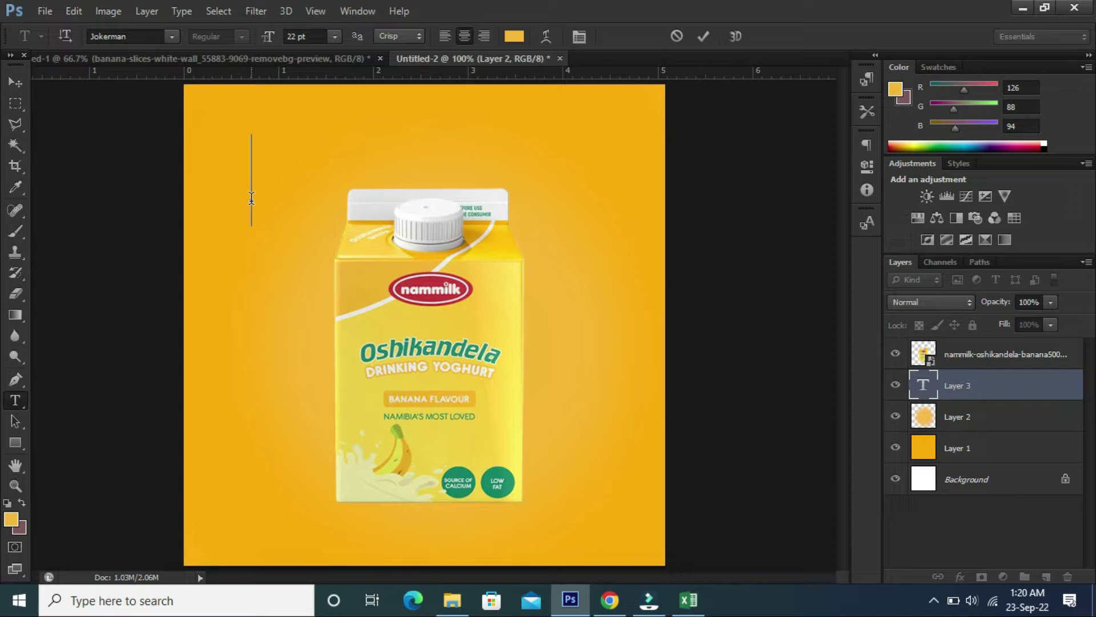
{"action": "type", "text": "OSHI"}
{"action": "key", "text": "shift+Left"}
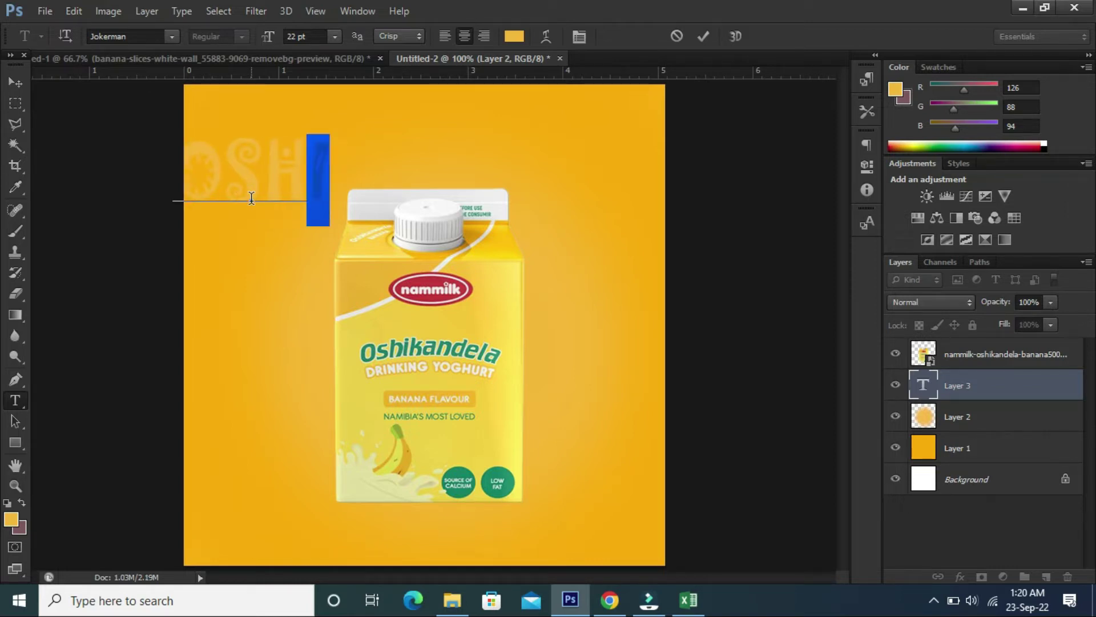
{"action": "key", "text": "shift+Left"}
{"action": "key", "text": "shift+Left"}
{"action": "key", "text": "shift+Left"}
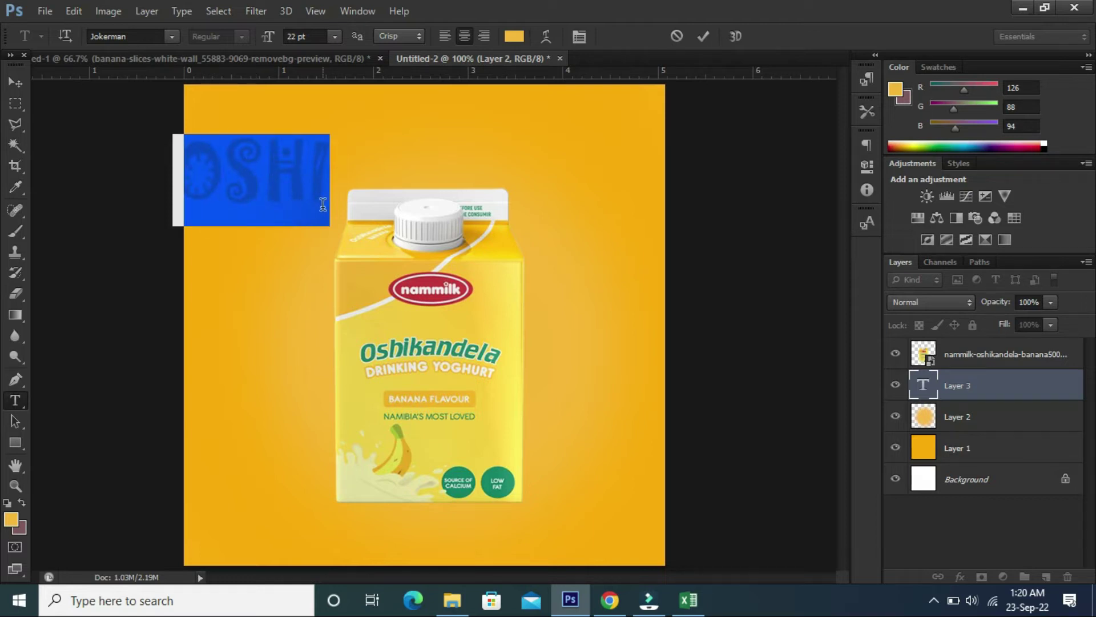
{"action": "left_click", "coordinate": [306, 204]}
{"action": "left_click", "coordinate": [702, 36]}
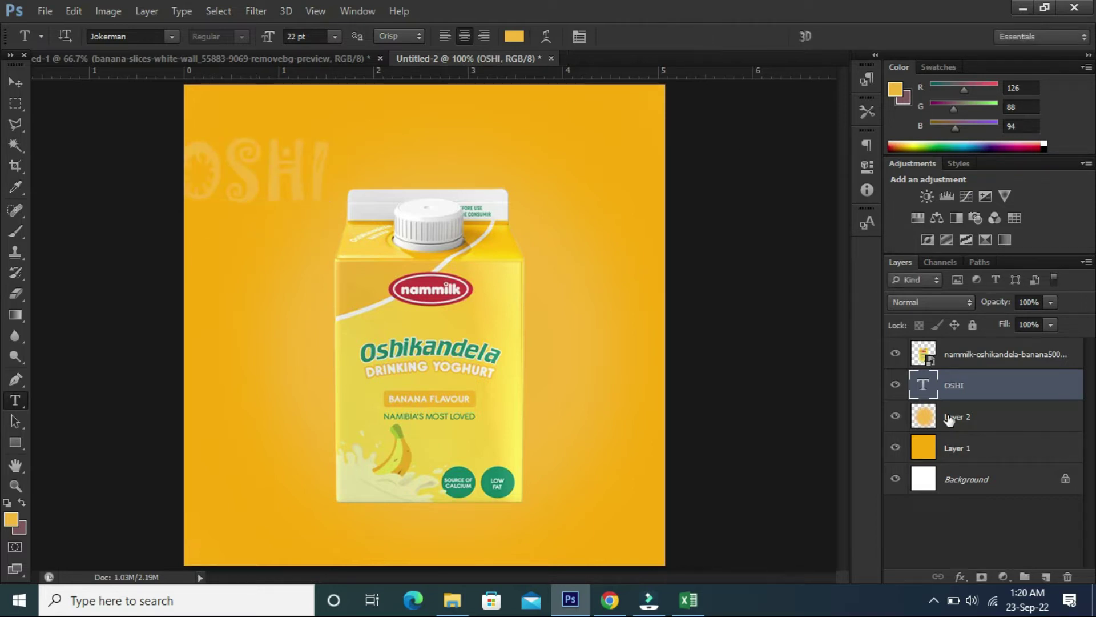
{"action": "left_click_drag", "start_coordinate": [966, 387], "coordinate": [970, 346]}
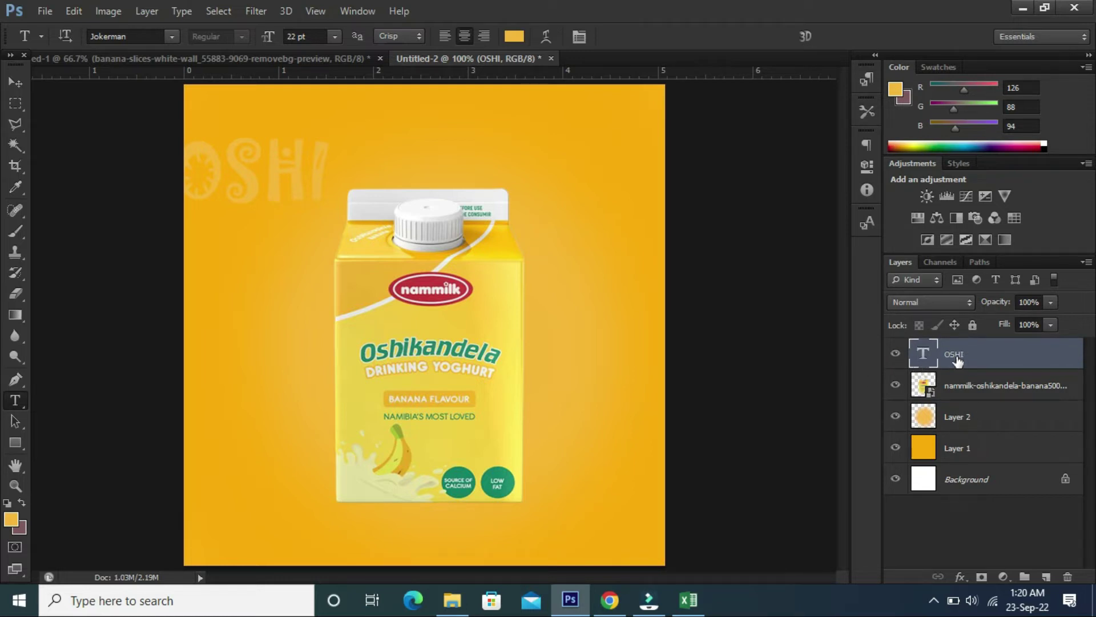
Step: Scale the OSHI text to about 80% width near the top edge
{"action": "key", "text": "ctrl+t"}
{"action": "left_click_drag", "start_coordinate": [329, 225], "coordinate": [362, 233]}
{"action": "left_click_drag", "start_coordinate": [325, 200], "coordinate": [366, 146]}
{"action": "left_click_drag", "start_coordinate": [402, 182], "coordinate": [380, 167]}
{"action": "left_click_drag", "start_coordinate": [351, 121], "coordinate": [381, 121]}
{"action": "left_click_drag", "start_coordinate": [408, 161], "coordinate": [381, 144]}
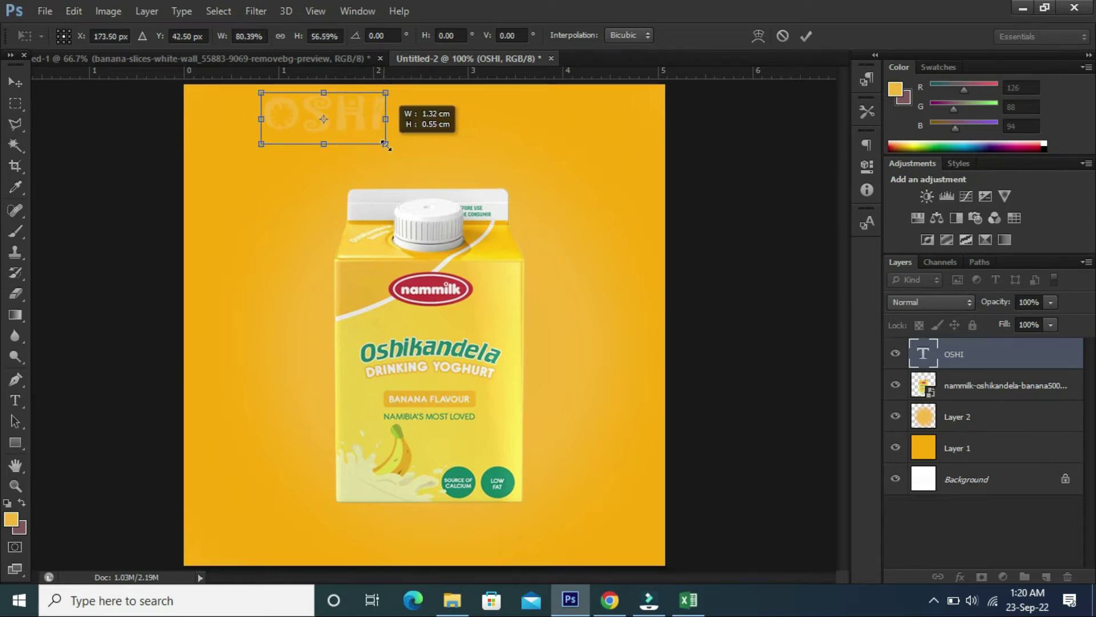
{"action": "left_click_drag", "start_coordinate": [383, 145], "coordinate": [386, 149]}
{"action": "left_click", "coordinate": [805, 35]}
Step: Delete the accidentally created empty text layer, Layer 3
{"action": "key", "text": "t"}
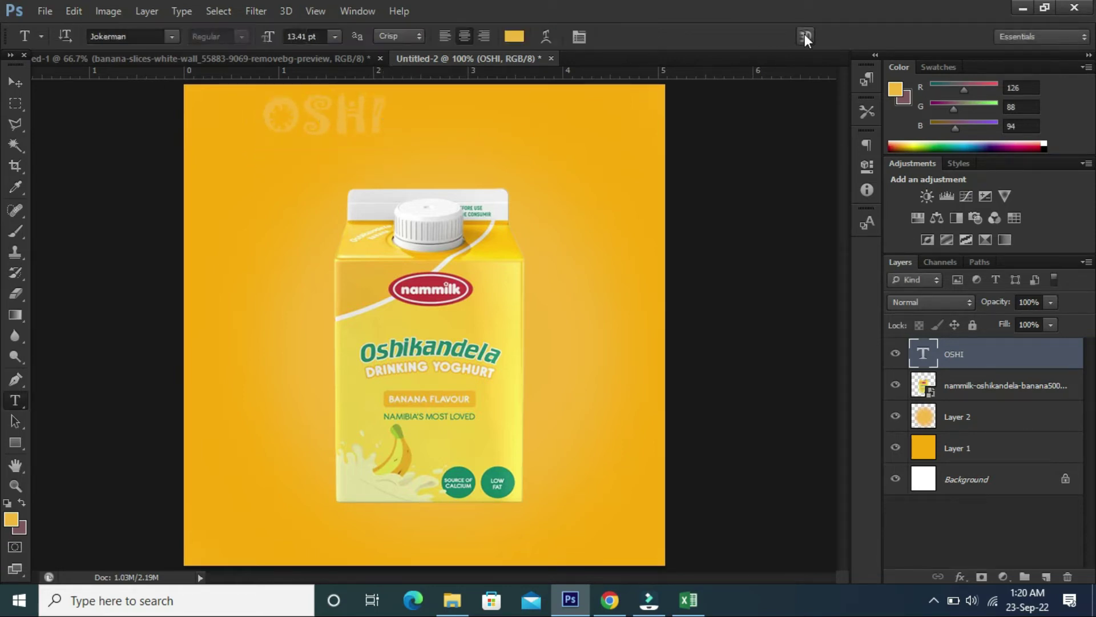
{"action": "left_click", "coordinate": [366, 113]}
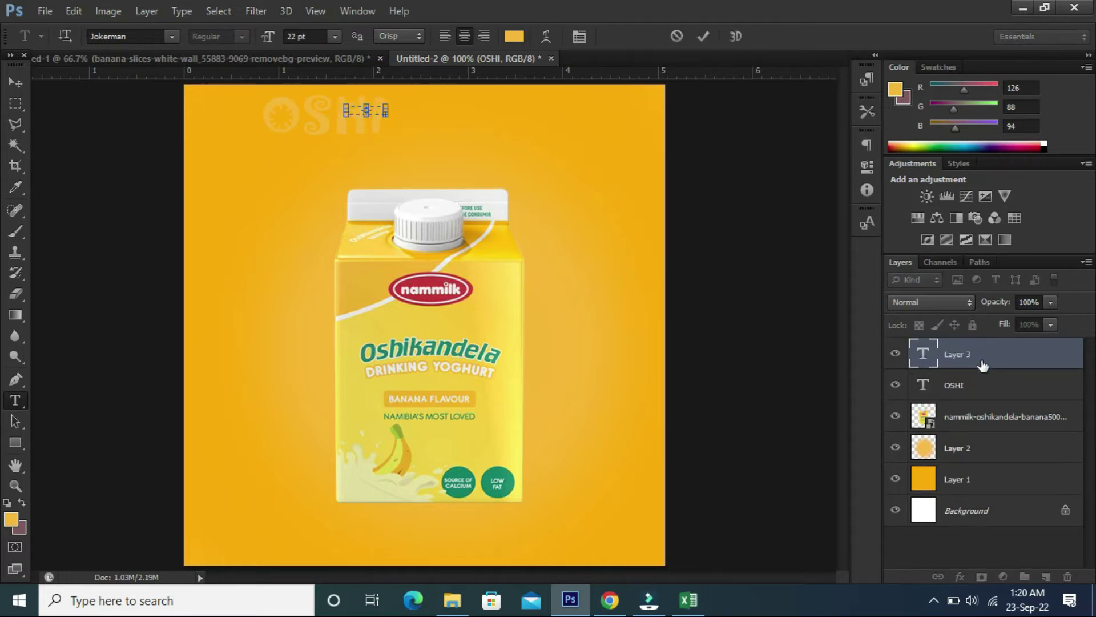
{"action": "left_click", "coordinate": [982, 366]}
{"action": "right_click", "coordinate": [982, 365]}
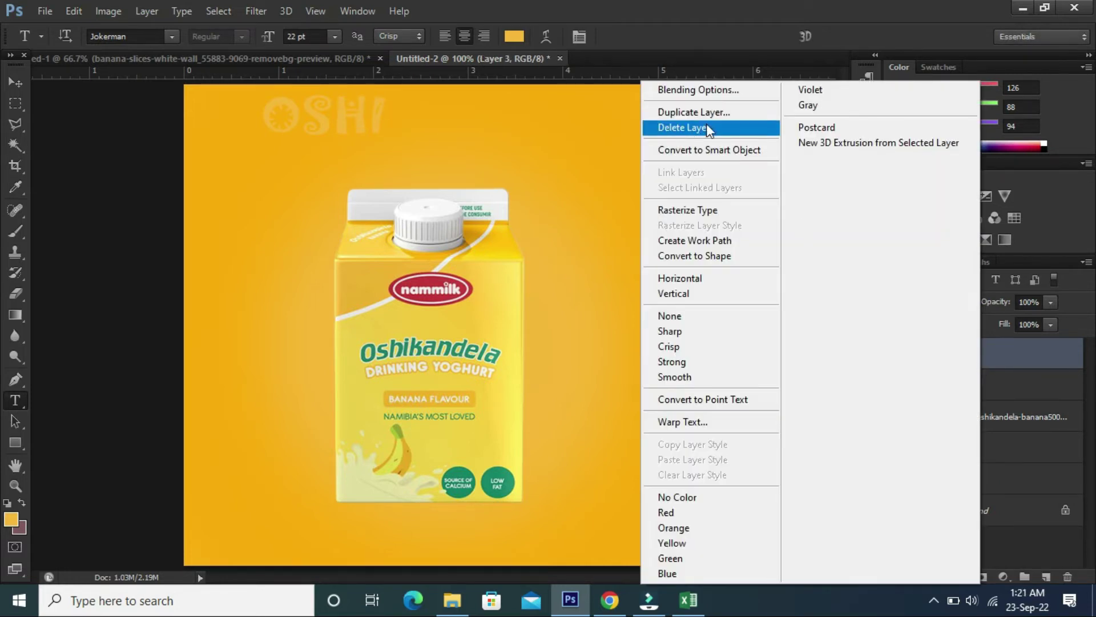
{"action": "left_click", "coordinate": [707, 126]}
{"action": "left_click", "coordinate": [539, 228]}
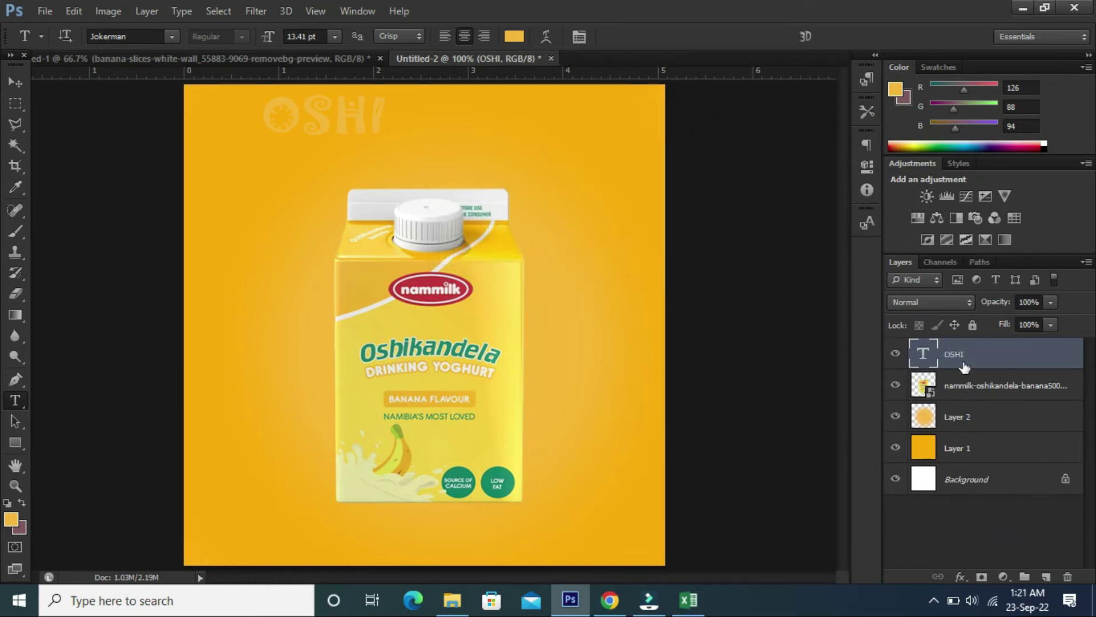
Step: Colour the OSHI text white and start a new text box below it
{"action": "left_click_drag", "start_coordinate": [386, 119], "coordinate": [359, 120]}
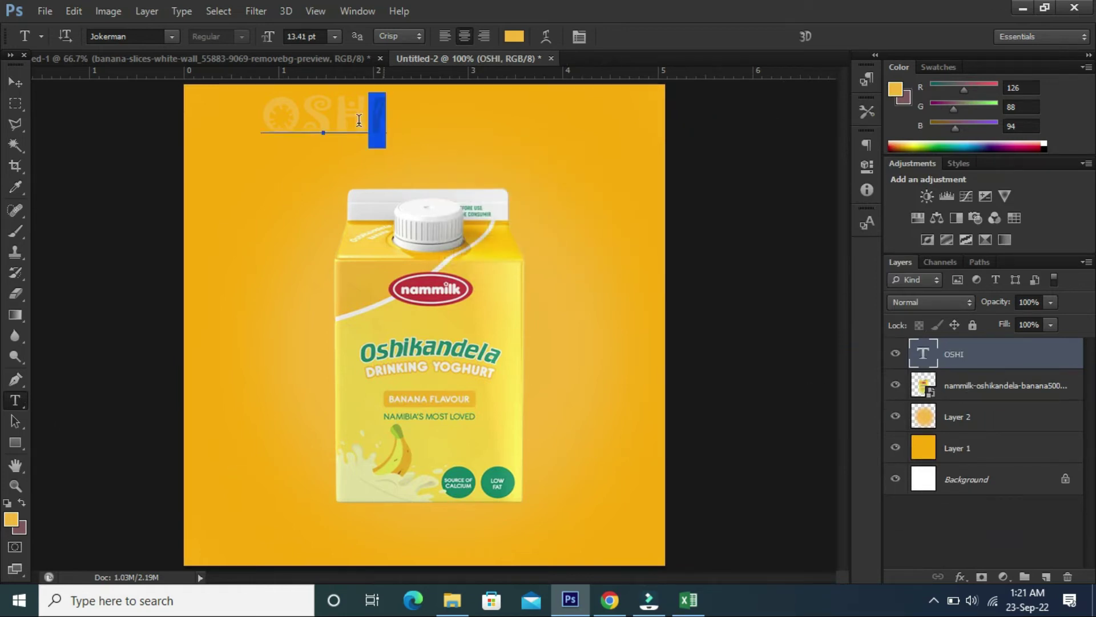
{"action": "key", "text": "ctrl+a"}
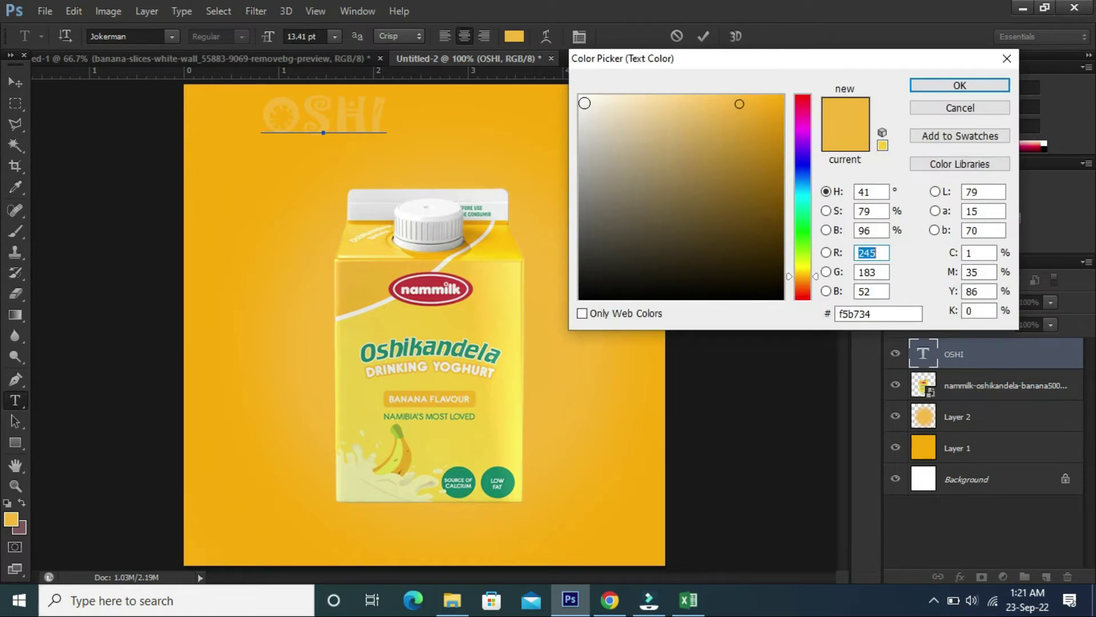
{"action": "left_click", "coordinate": [585, 103]}
{"action": "left_click", "coordinate": [971, 88]}
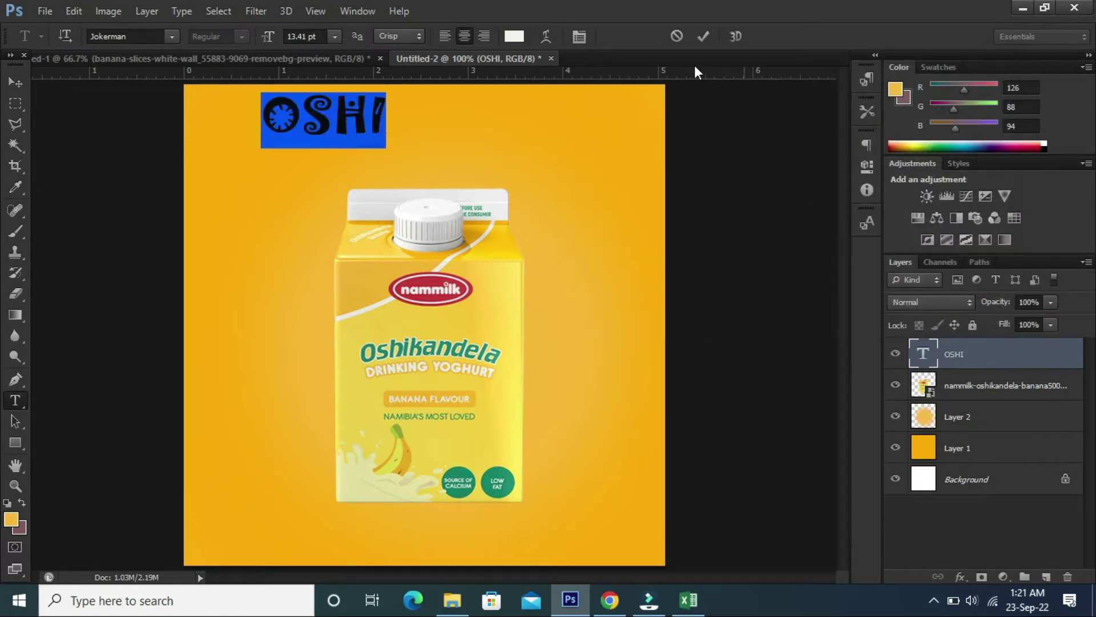
{"action": "left_click", "coordinate": [705, 37]}
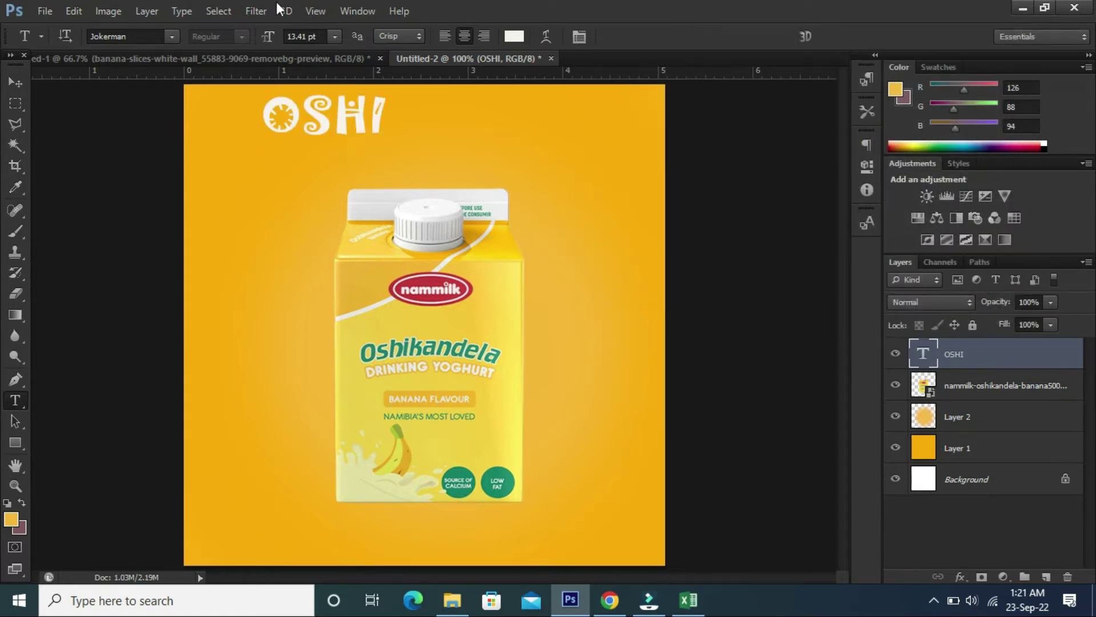
{"action": "left_click", "coordinate": [295, 162]}
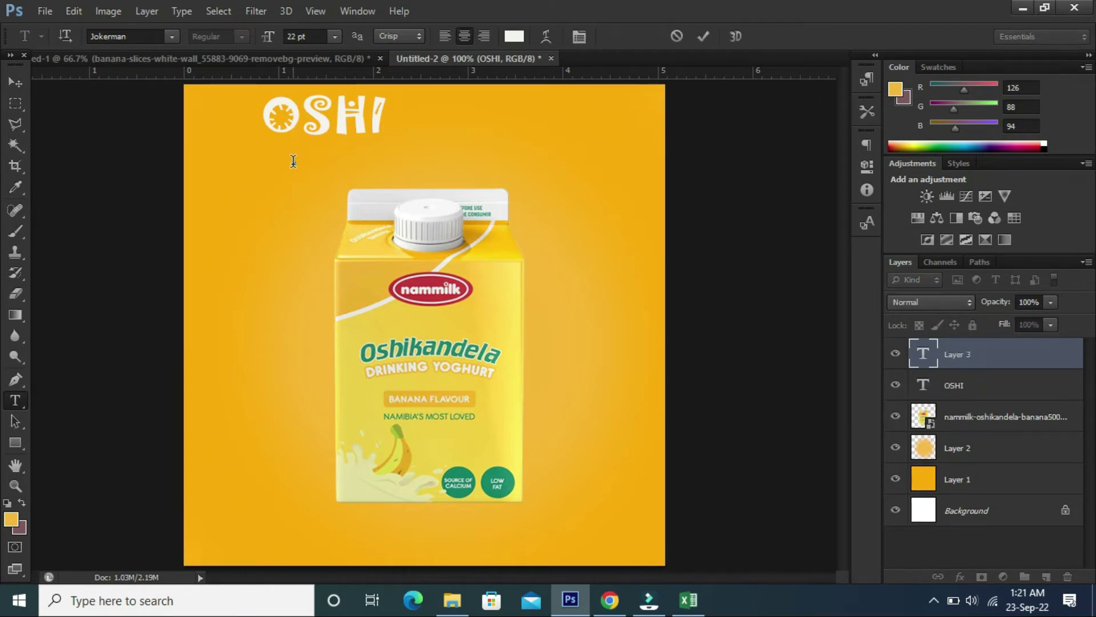
Step: Type 'Banana' below OSHI and set it in the OpenDyslexicMono font
{"action": "type", "text": "b"}
{"action": "key", "text": "BackSpace"}
{"action": "type", "text": "B"}
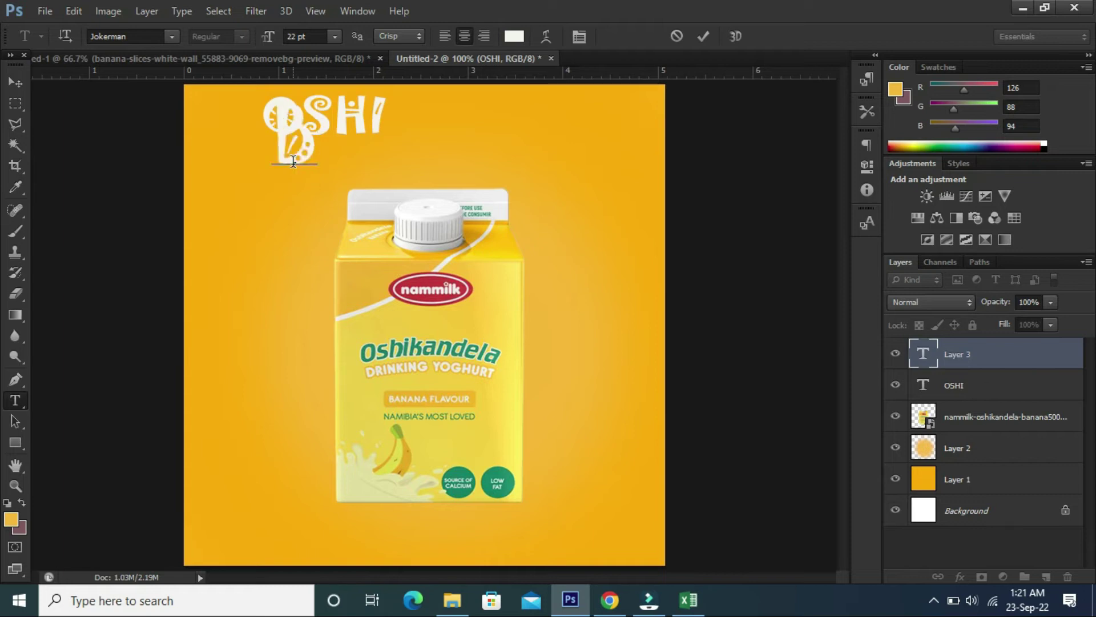
{"action": "type", "text": "anana"}
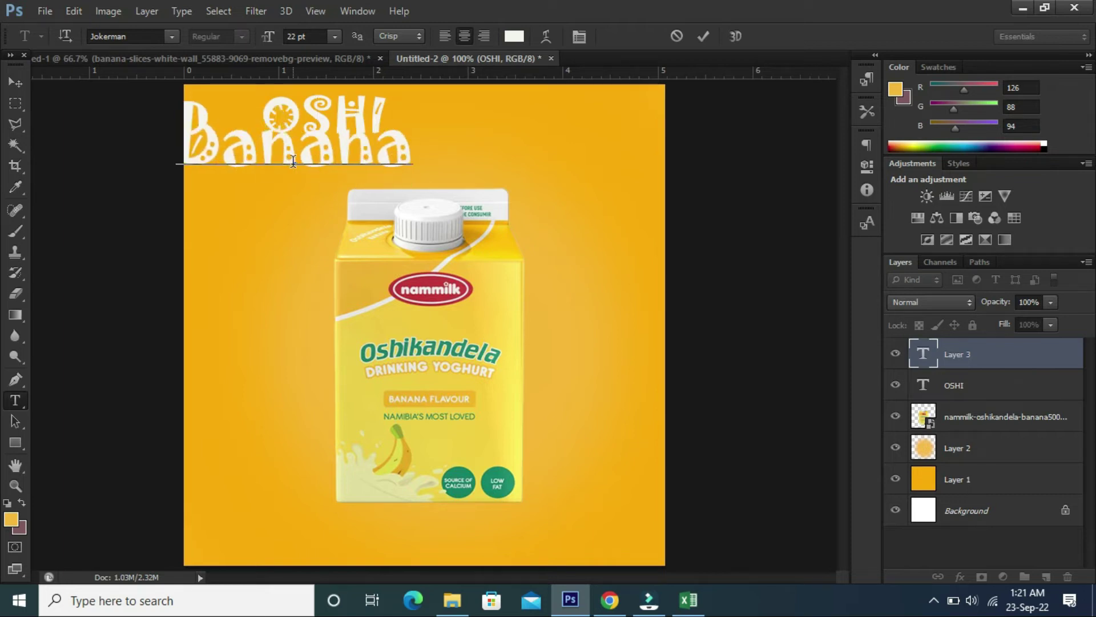
{"action": "key", "text": "shift+Left"}
{"action": "key", "text": "shift+Left"}
{"action": "key", "text": "shift+Left"}
{"action": "key", "text": "shift+Left"}
{"action": "key", "text": "shift+Left"}
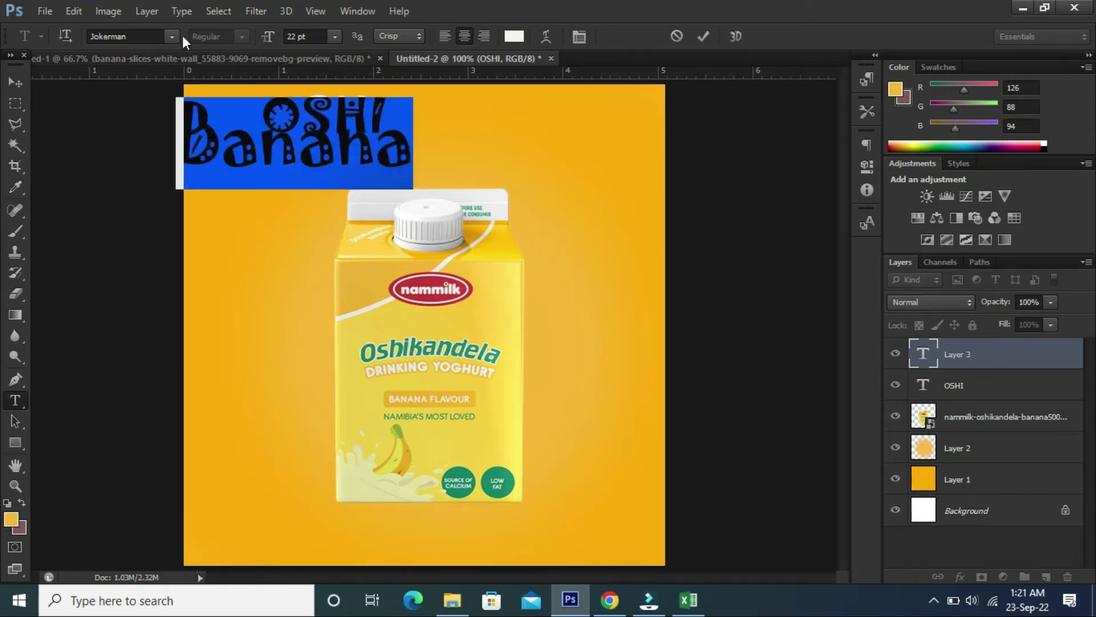
{"action": "left_click", "coordinate": [171, 36]}
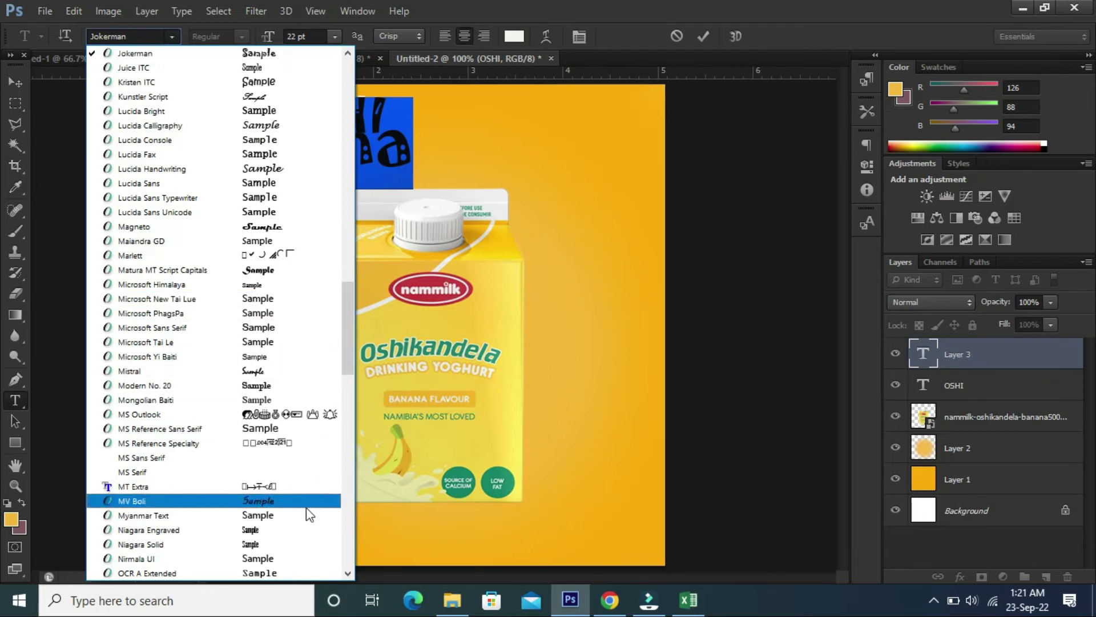
{"action": "left_click", "coordinate": [285, 547]}
{"action": "left_click", "coordinate": [171, 36]}
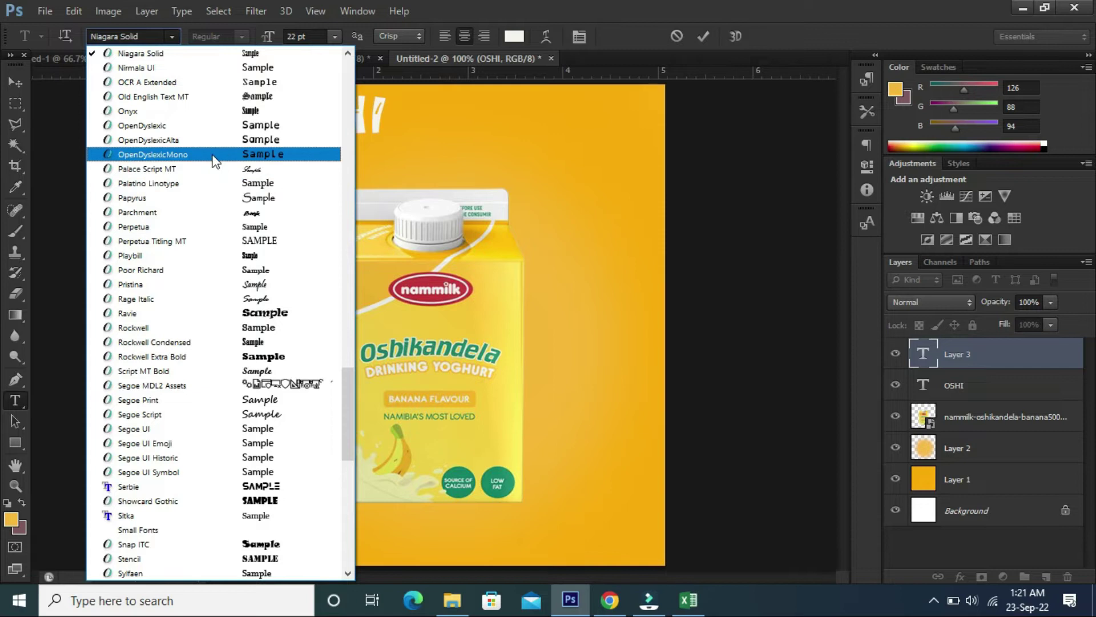
{"action": "left_click", "coordinate": [212, 155]}
{"action": "left_click", "coordinate": [700, 33]}
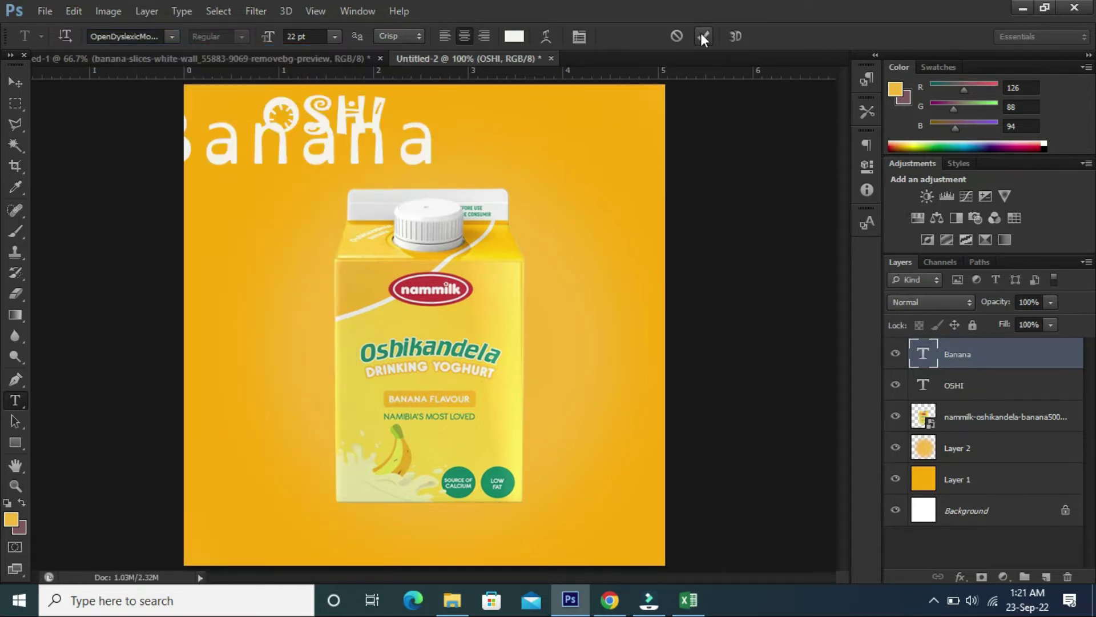
{"action": "key", "text": "ctrl+t"}
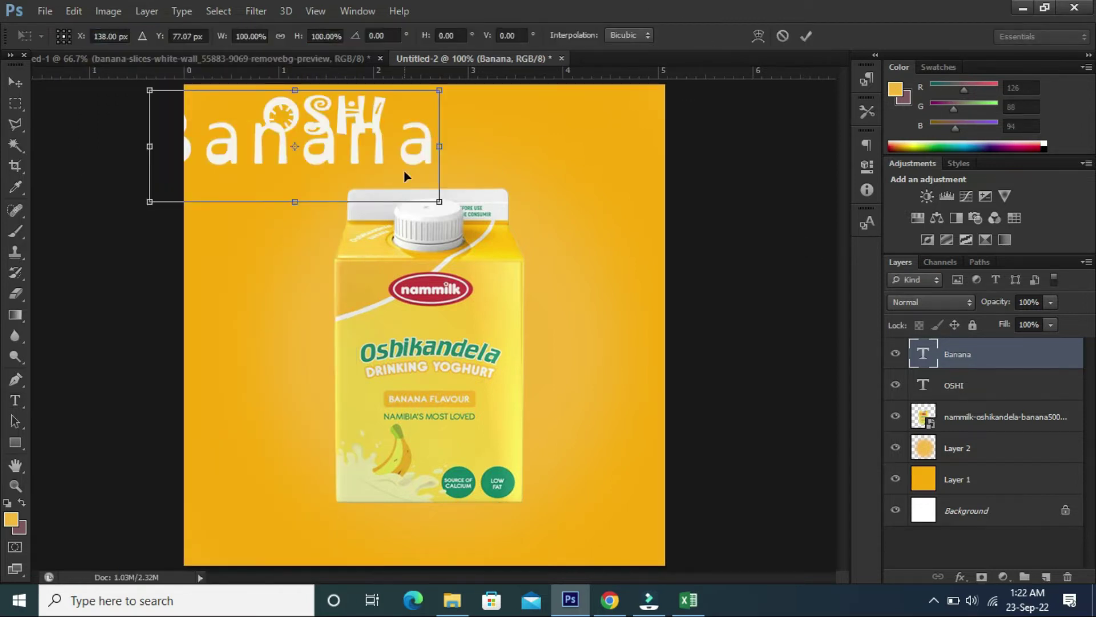
Step: Move 'Banana' right and down beneath OSHI, enlarged to about 123% width
{"action": "mouse_move", "coordinate": [404, 176]}
{"action": "left_mouse_down"}
{"action": "mouse_move", "coordinate": [611, 230]}
{"action": "mouse_move", "coordinate": [558, 203]}
{"action": "left_mouse_up"}
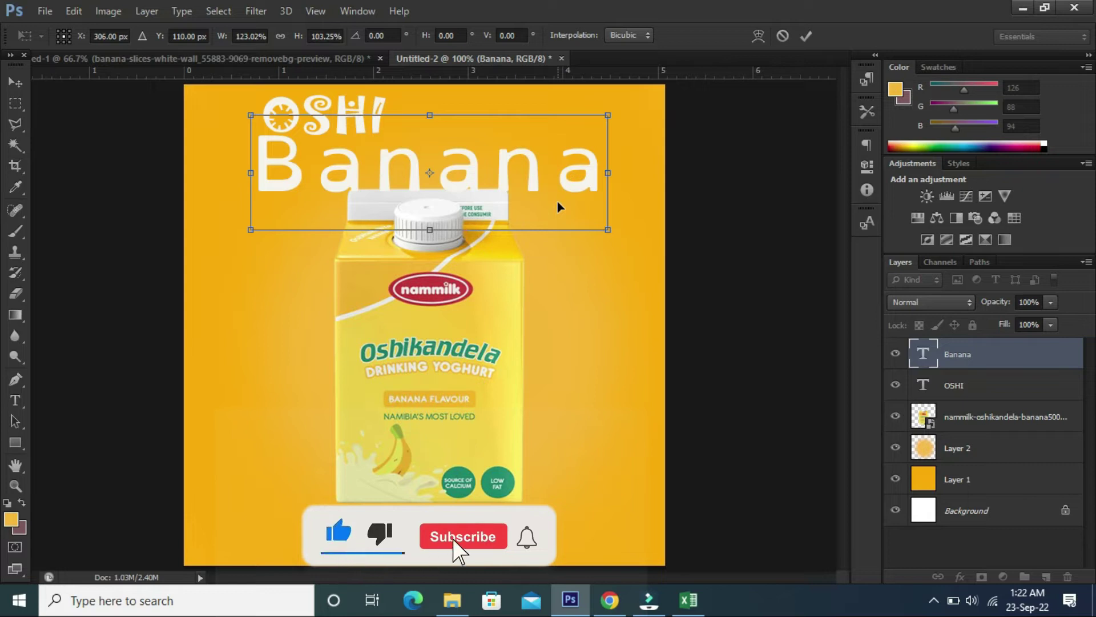
{"action": "left_click", "coordinate": [806, 36]}
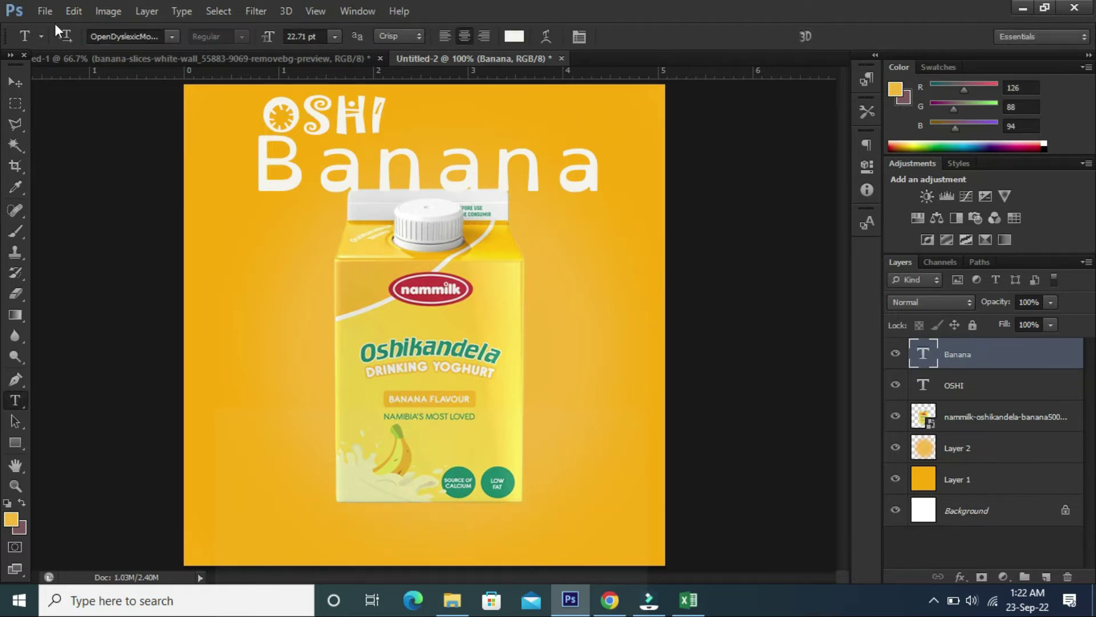
{"action": "left_click", "coordinate": [41, 12]}
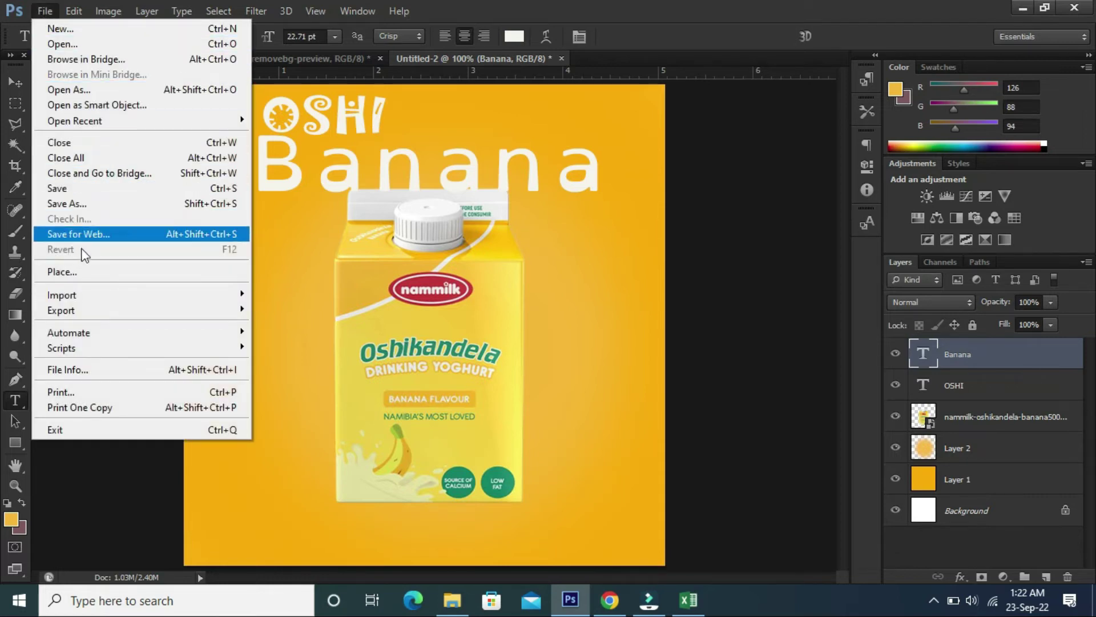
Step: Place the intro banana bunch image from the img folder over the carton
{"action": "left_click", "coordinate": [78, 273]}
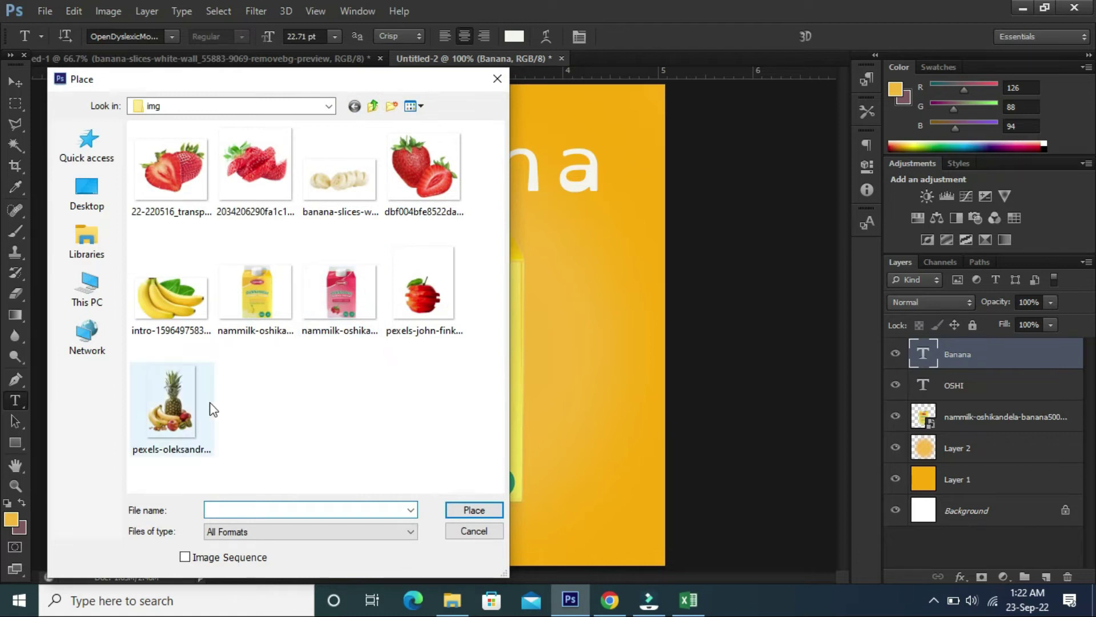
{"action": "left_click", "coordinate": [176, 300]}
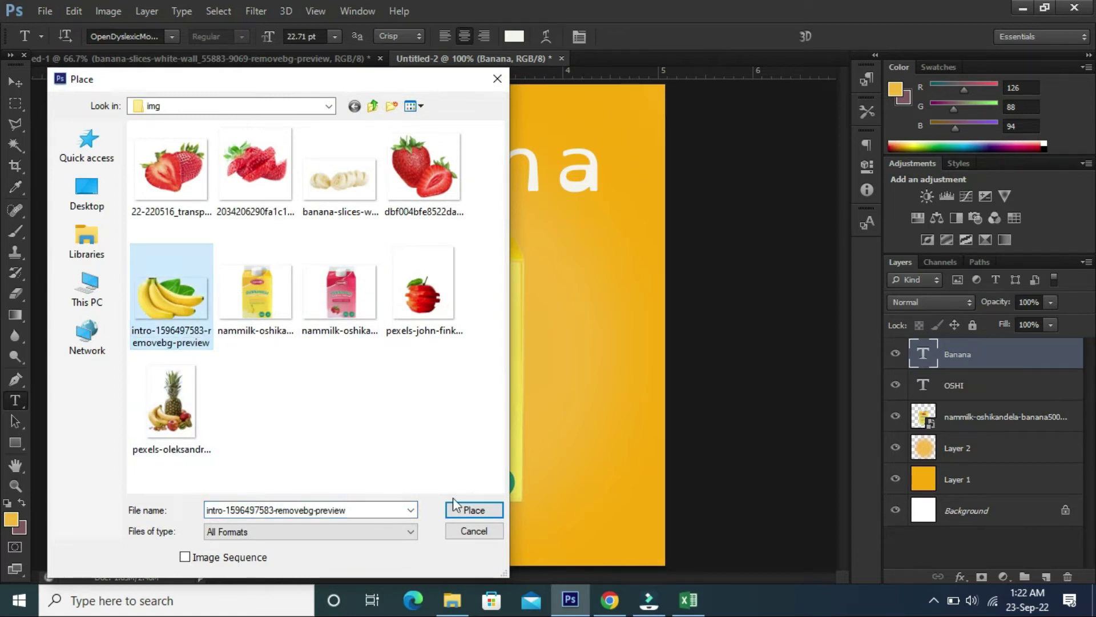
{"action": "left_click", "coordinate": [473, 509]}
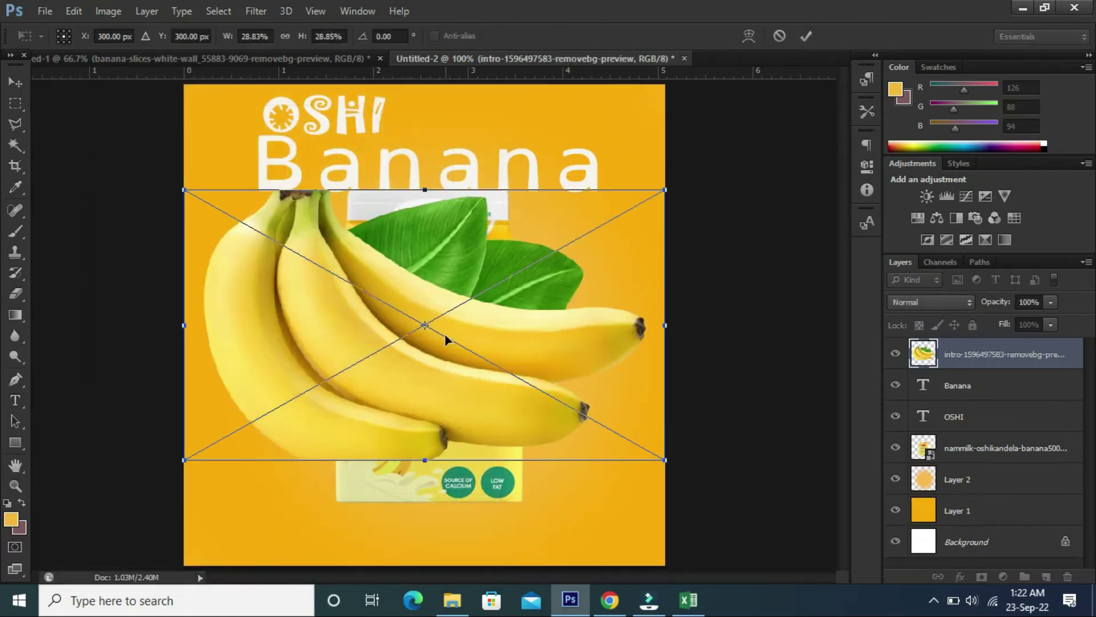
Step: Shrink the banana bunch to the carton's lower right and move its layer behind the carton
{"action": "left_click_drag", "start_coordinate": [663, 458], "coordinate": [508, 428]}
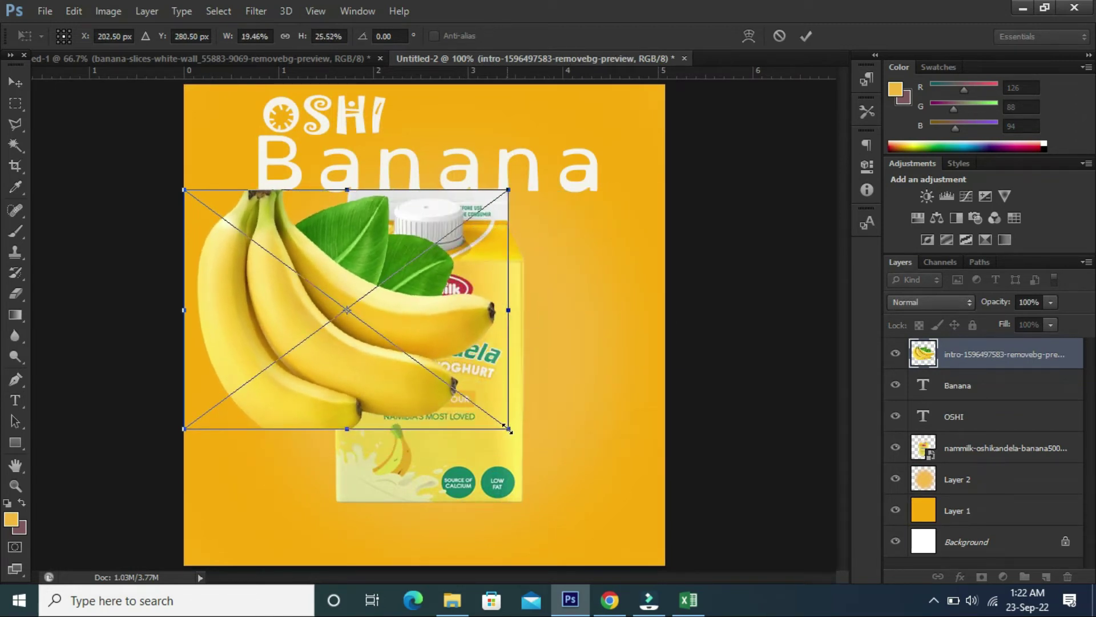
{"action": "mouse_move", "coordinate": [386, 377]}
{"action": "left_mouse_down"}
{"action": "mouse_move", "coordinate": [580, 492]}
{"action": "mouse_move", "coordinate": [592, 470]}
{"action": "mouse_move", "coordinate": [549, 455]}
{"action": "left_mouse_up"}
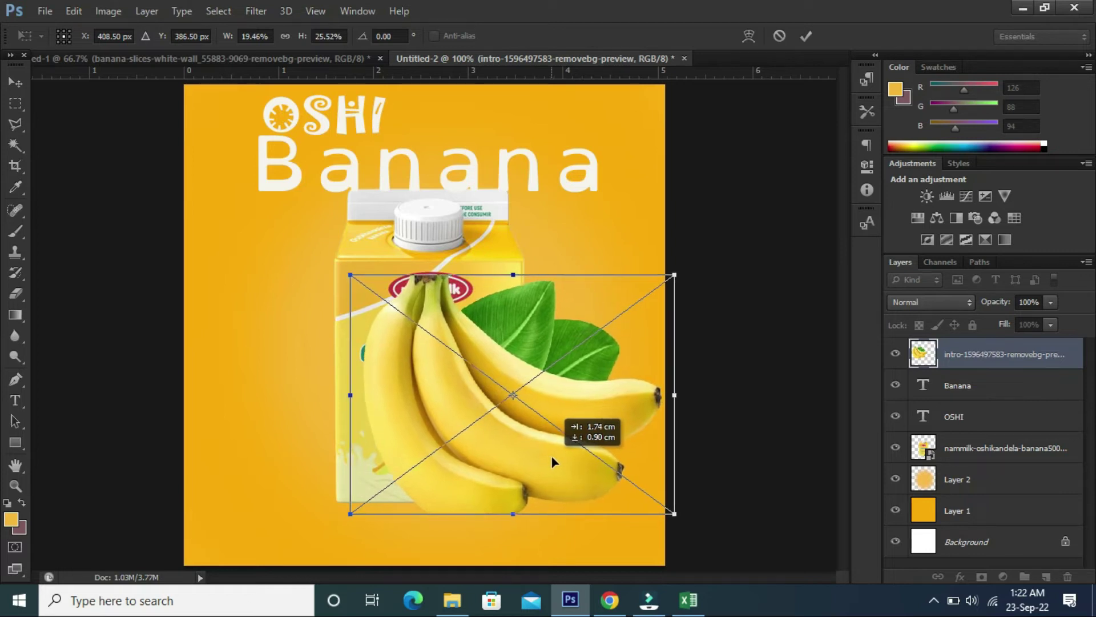
{"action": "left_click_drag", "start_coordinate": [674, 513], "coordinate": [612, 478]}
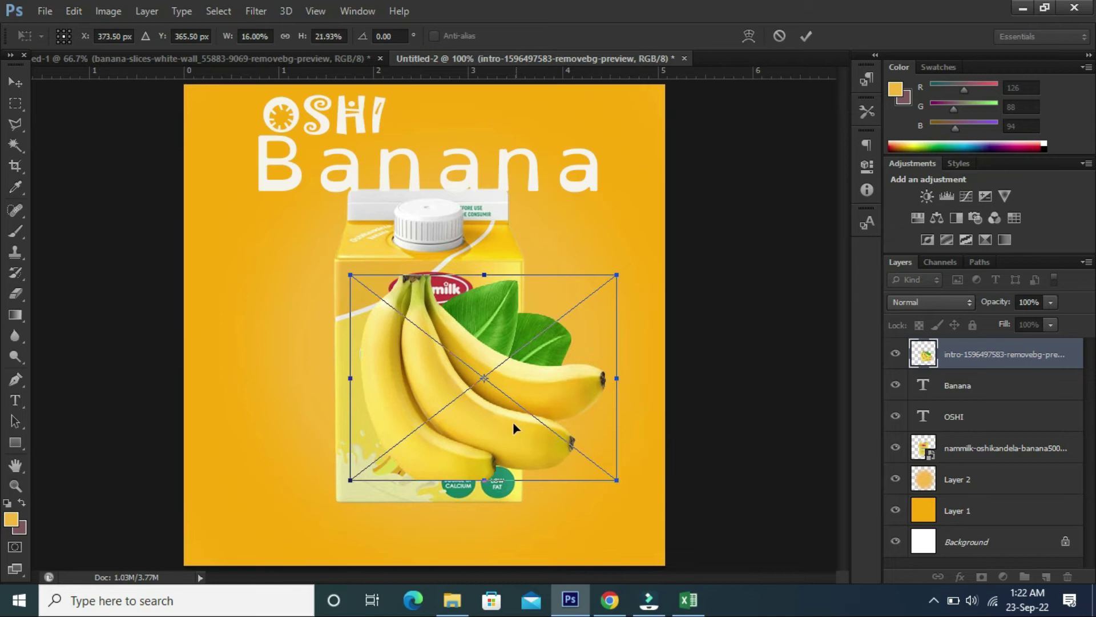
{"action": "left_click_drag", "start_coordinate": [509, 421], "coordinate": [546, 447]}
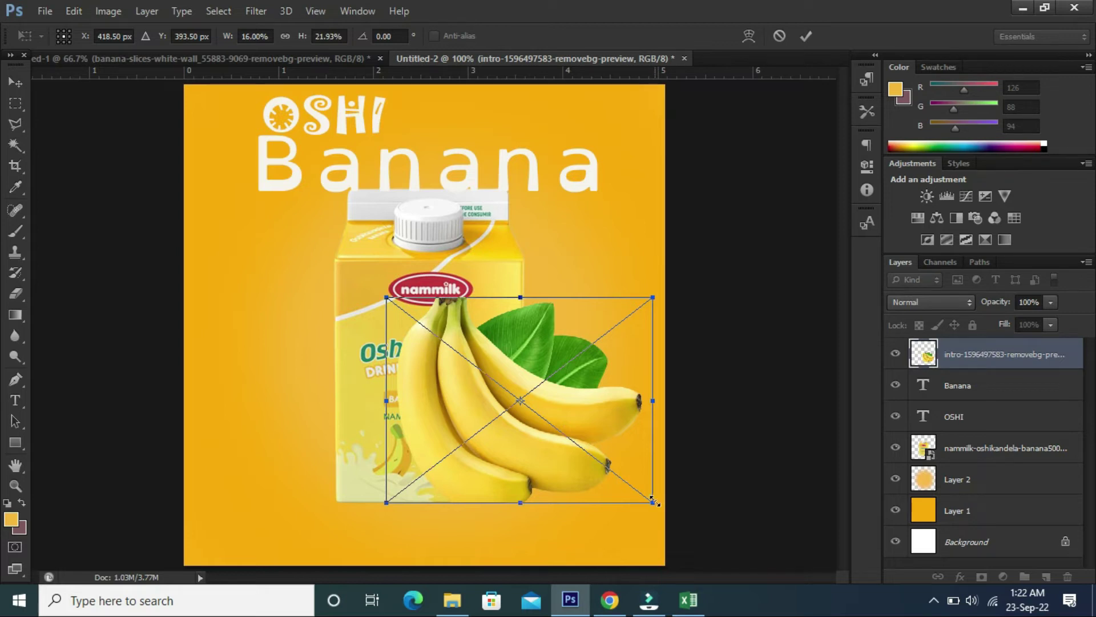
{"action": "left_click_drag", "start_coordinate": [653, 500], "coordinate": [618, 481]}
{"action": "left_click_drag", "start_coordinate": [485, 431], "coordinate": [520, 457]}
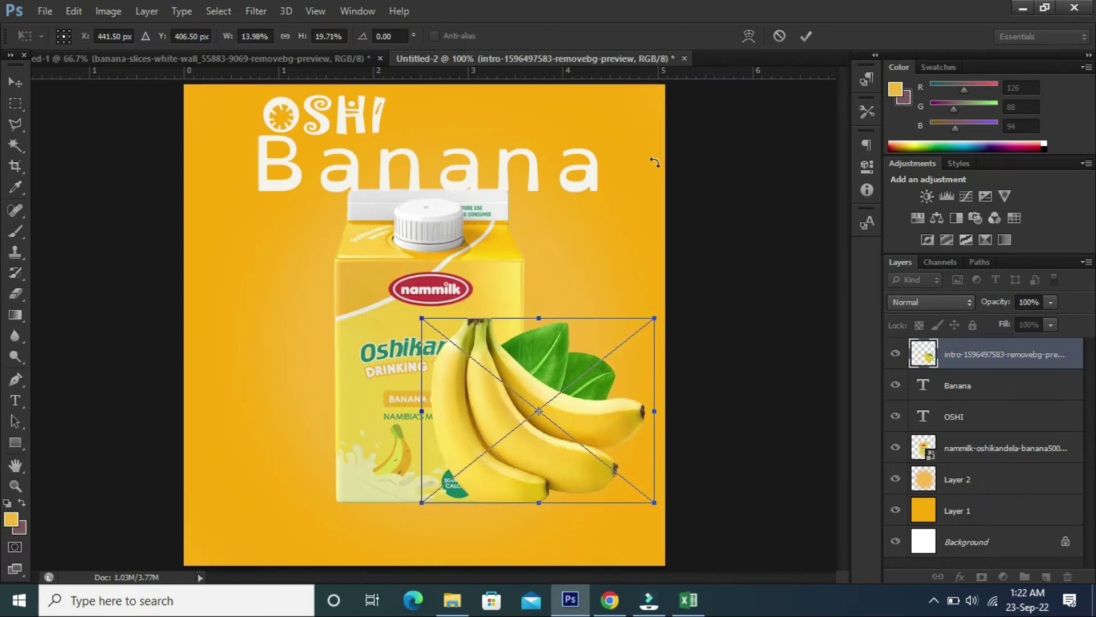
{"action": "left_click", "coordinate": [807, 35]}
{"action": "key", "text": "t"}
{"action": "left_click_drag", "start_coordinate": [965, 354], "coordinate": [978, 473]}
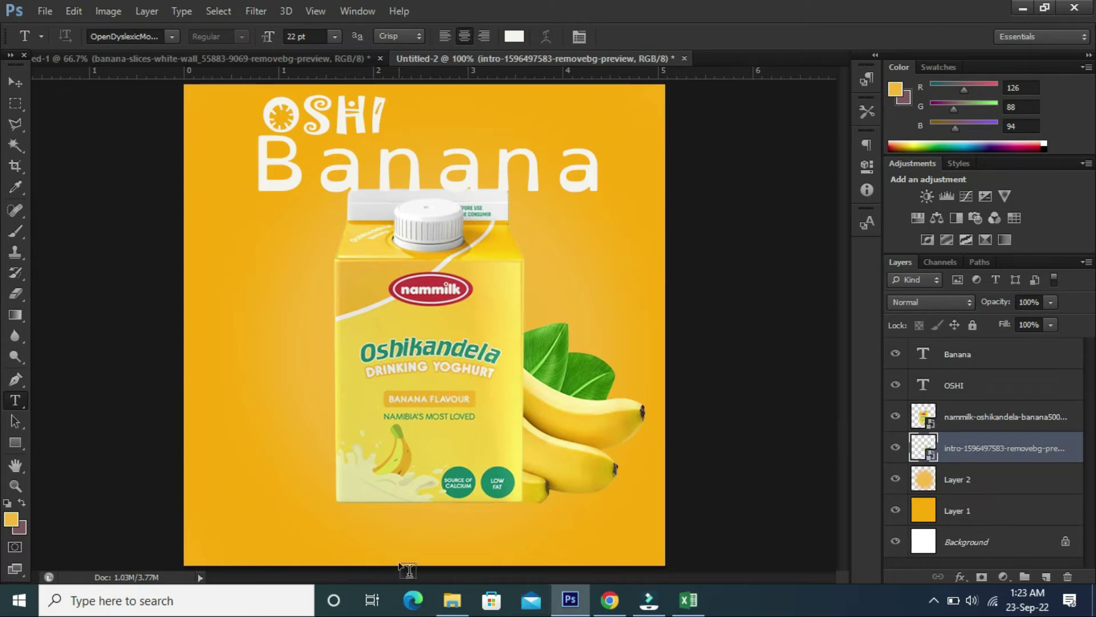
Step: Place the banana slices image, shrunk and positioned at the carton's lower left
{"action": "left_click", "coordinate": [41, 11]}
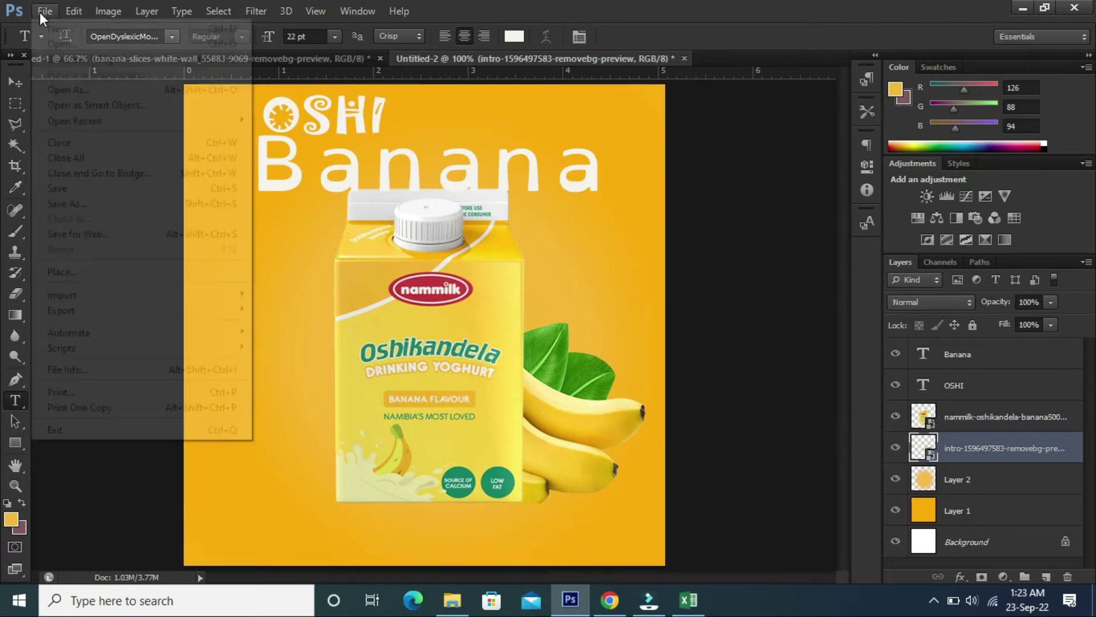
{"action": "left_click", "coordinate": [74, 275]}
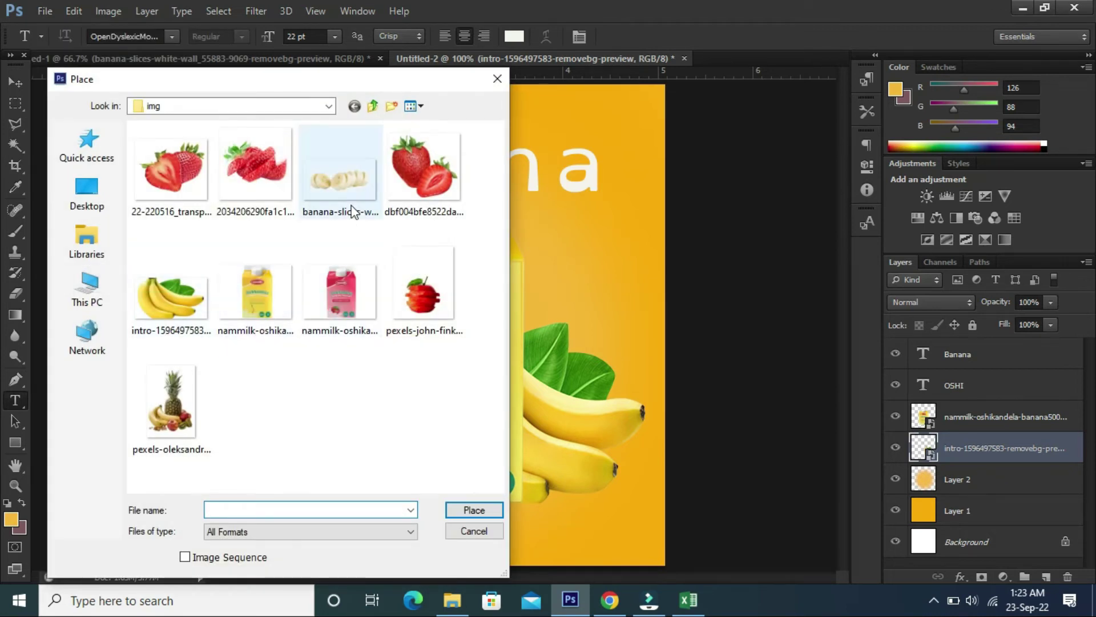
{"action": "left_click", "coordinate": [354, 213]}
{"action": "left_click", "coordinate": [464, 508]}
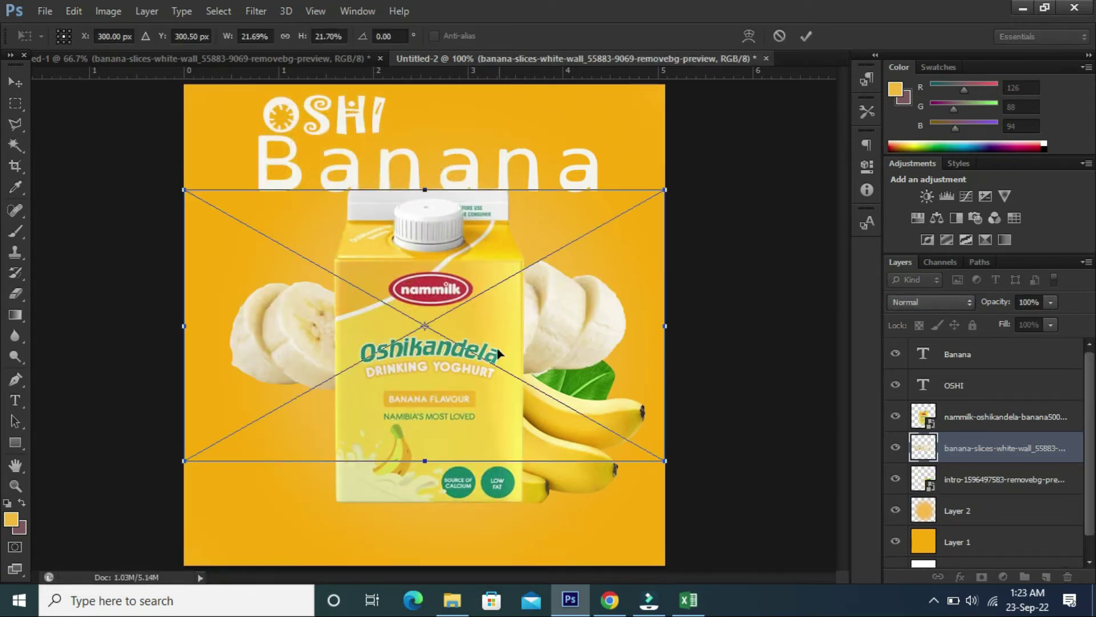
{"action": "left_click_drag", "start_coordinate": [662, 459], "coordinate": [419, 373]}
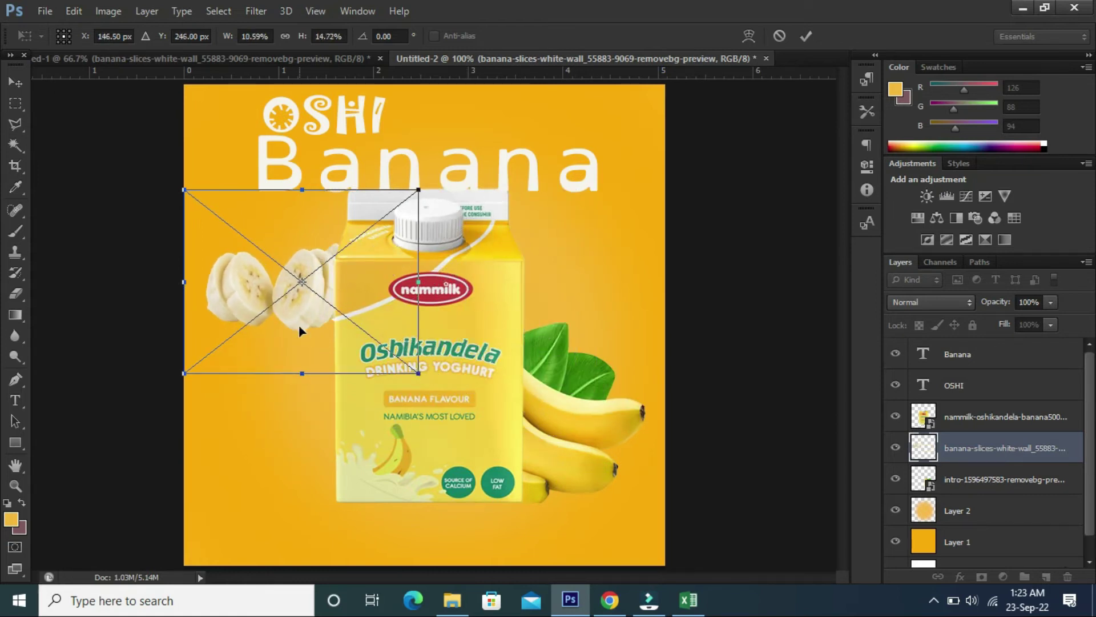
{"action": "left_click_drag", "start_coordinate": [299, 329], "coordinate": [342, 494]}
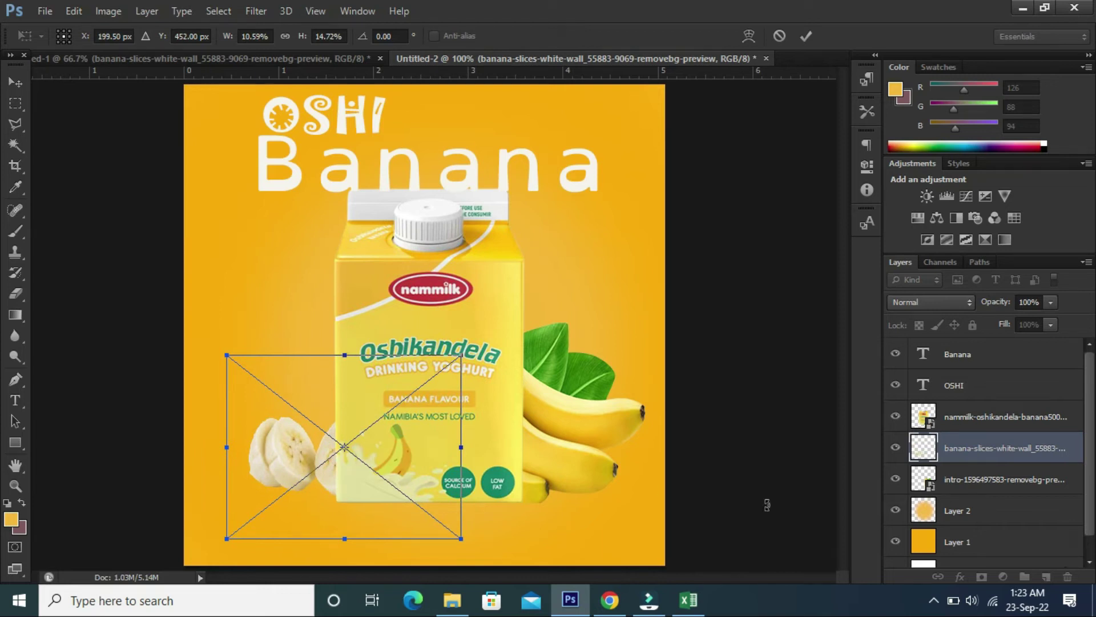
{"action": "left_click", "coordinate": [812, 34]}
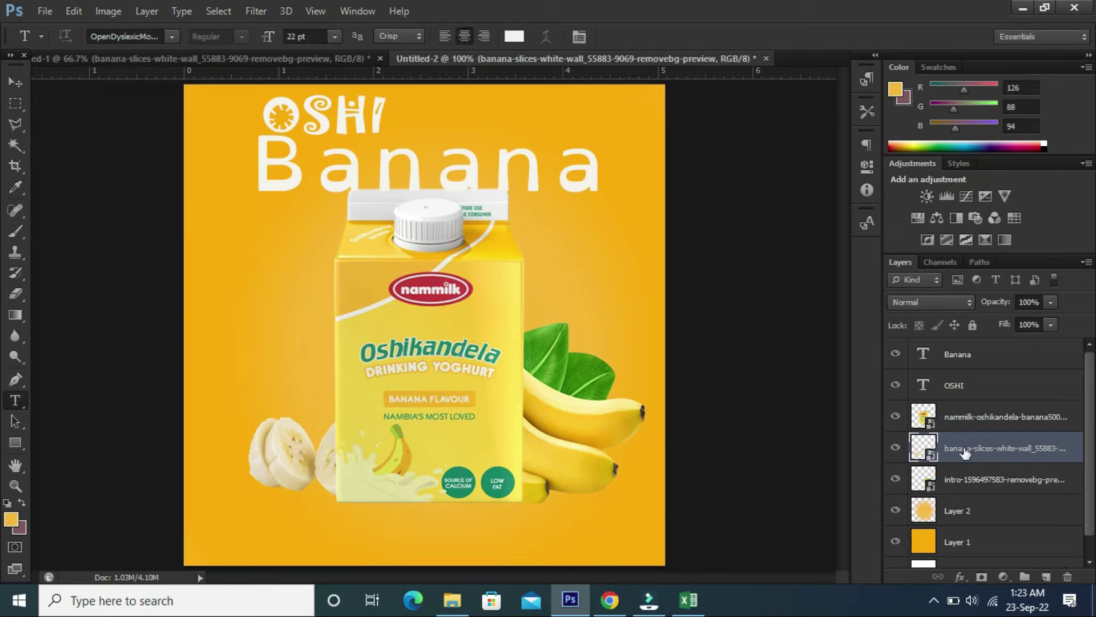
Step: Enlarge the banana slices slightly at the bottom left and tuck their layer behind the carton
{"action": "left_click_drag", "start_coordinate": [965, 453], "coordinate": [968, 350]}
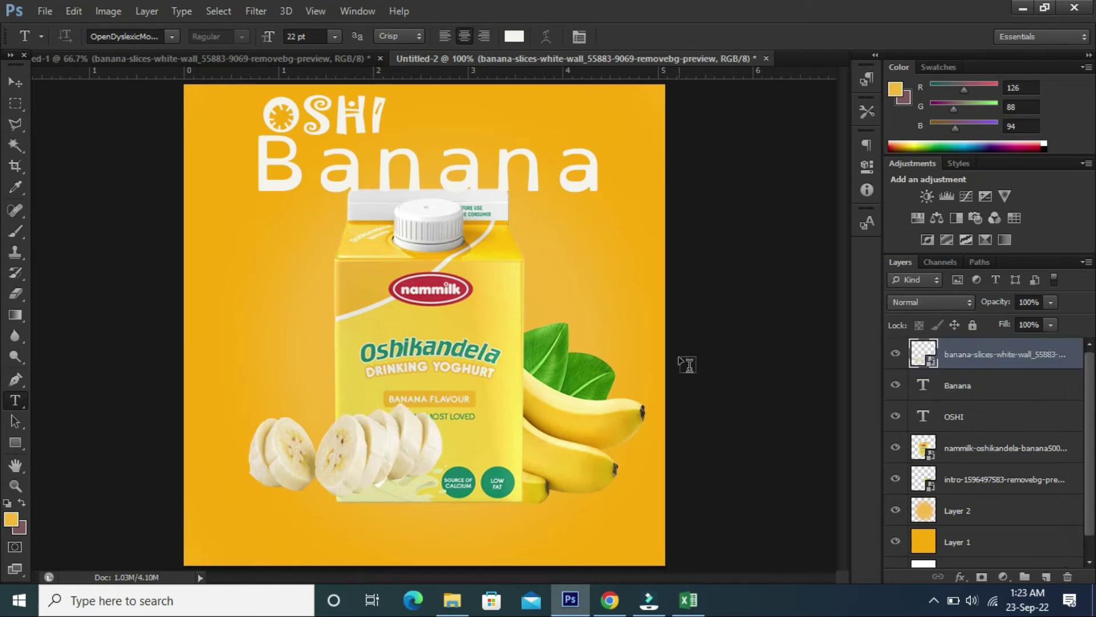
{"action": "key", "text": "ctrl+t"}
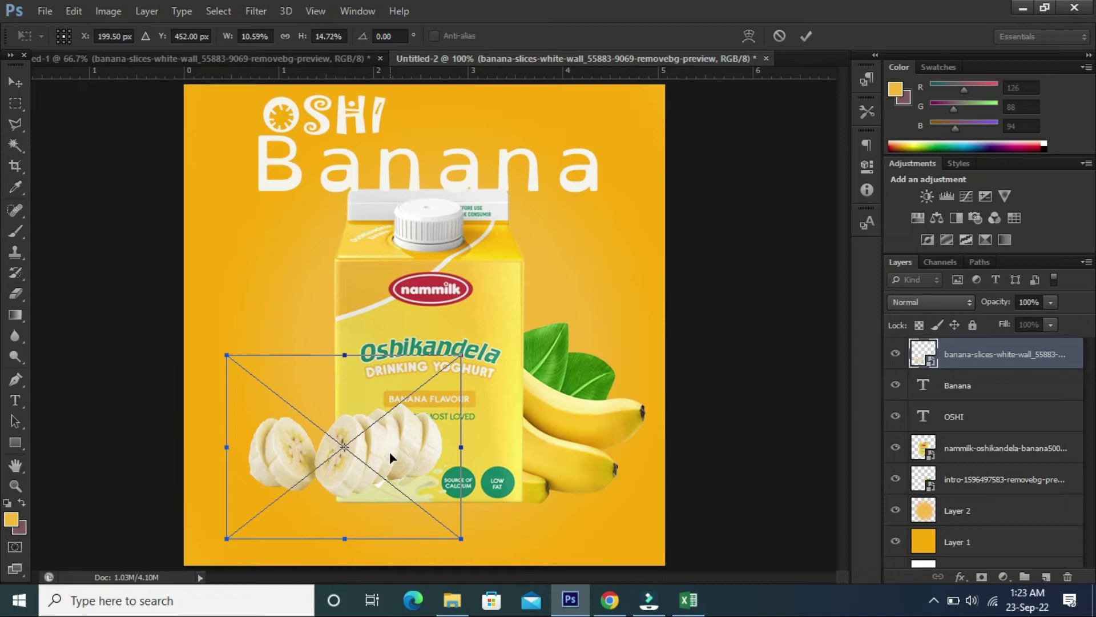
{"action": "left_click_drag", "start_coordinate": [389, 451], "coordinate": [423, 509]}
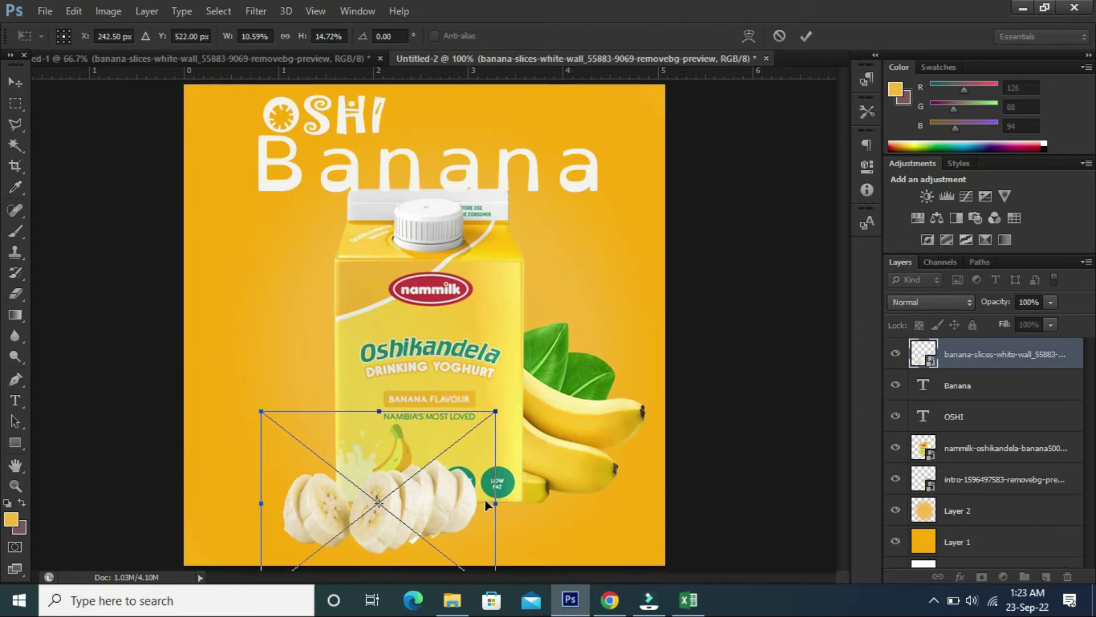
{"action": "left_click_drag", "start_coordinate": [495, 410], "coordinate": [510, 399]}
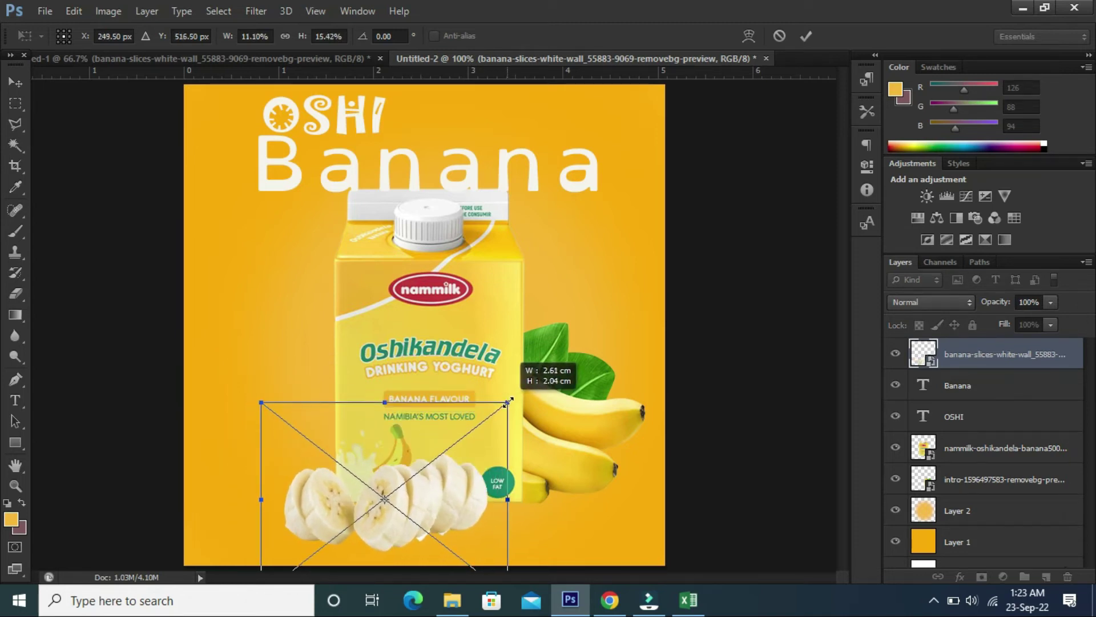
{"action": "mouse_move", "coordinate": [470, 497]}
{"action": "left_mouse_down"}
{"action": "mouse_move", "coordinate": [431, 503]}
{"action": "mouse_move", "coordinate": [397, 447]}
{"action": "left_mouse_up"}
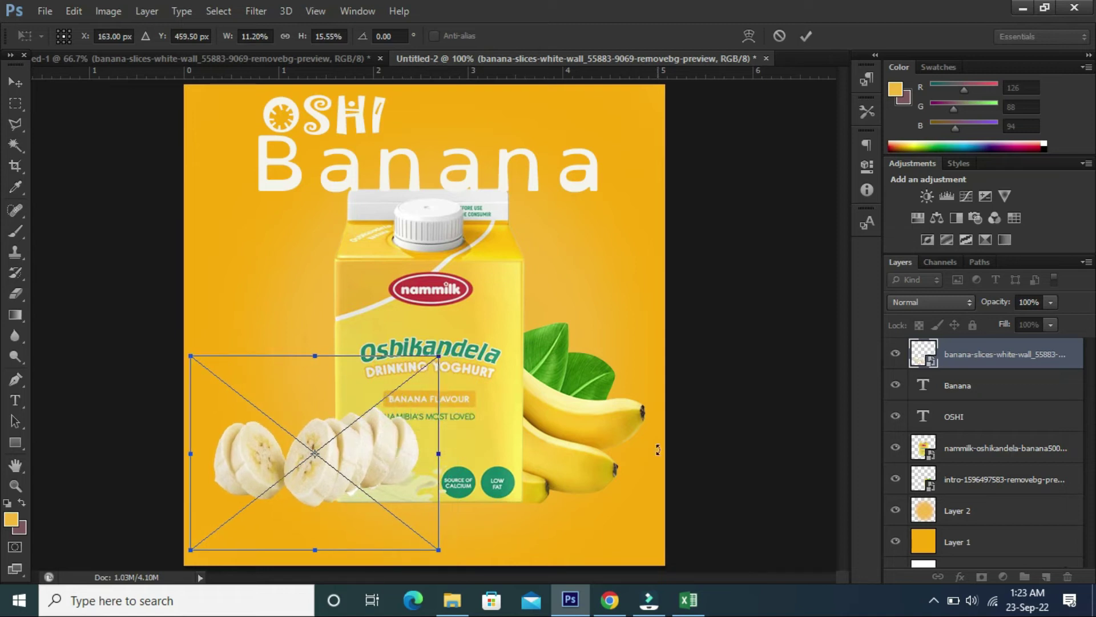
{"action": "left_click", "coordinate": [805, 36]}
{"action": "left_click_drag", "start_coordinate": [974, 357], "coordinate": [971, 476]}
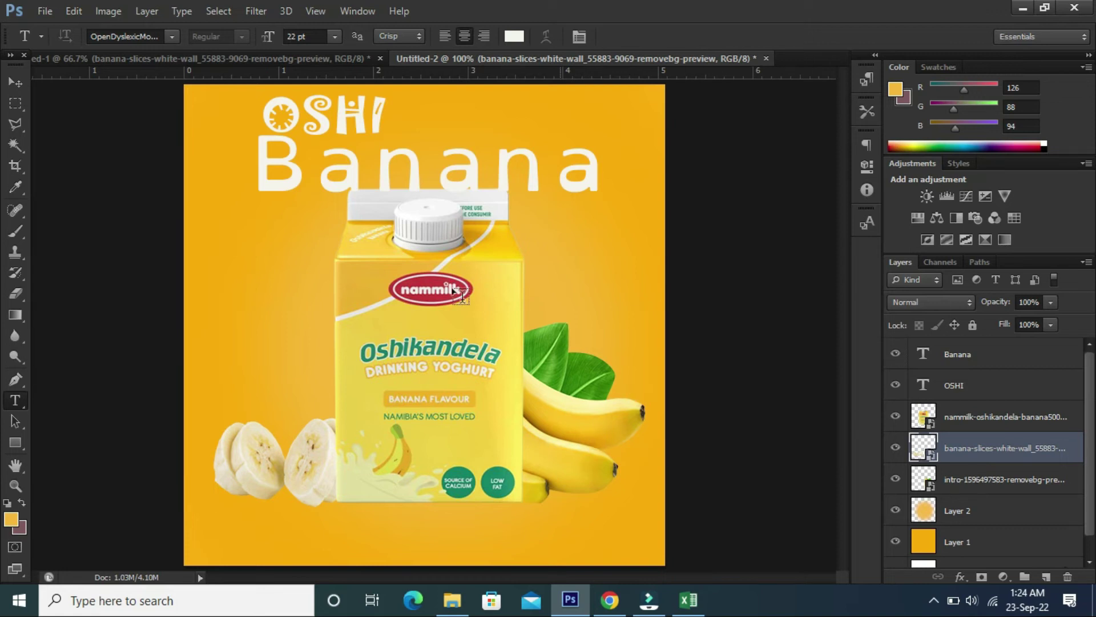
Step: Place a second banana bunch image, shrunk toward the top-left corner
{"action": "left_click", "coordinate": [43, 12]}
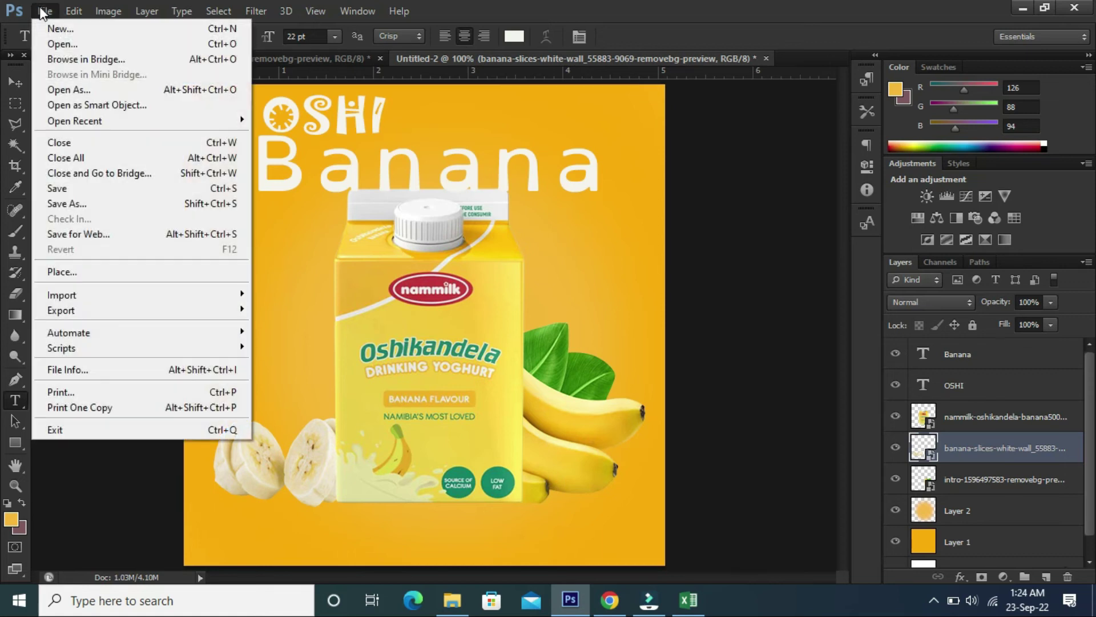
{"action": "left_click", "coordinate": [78, 271]}
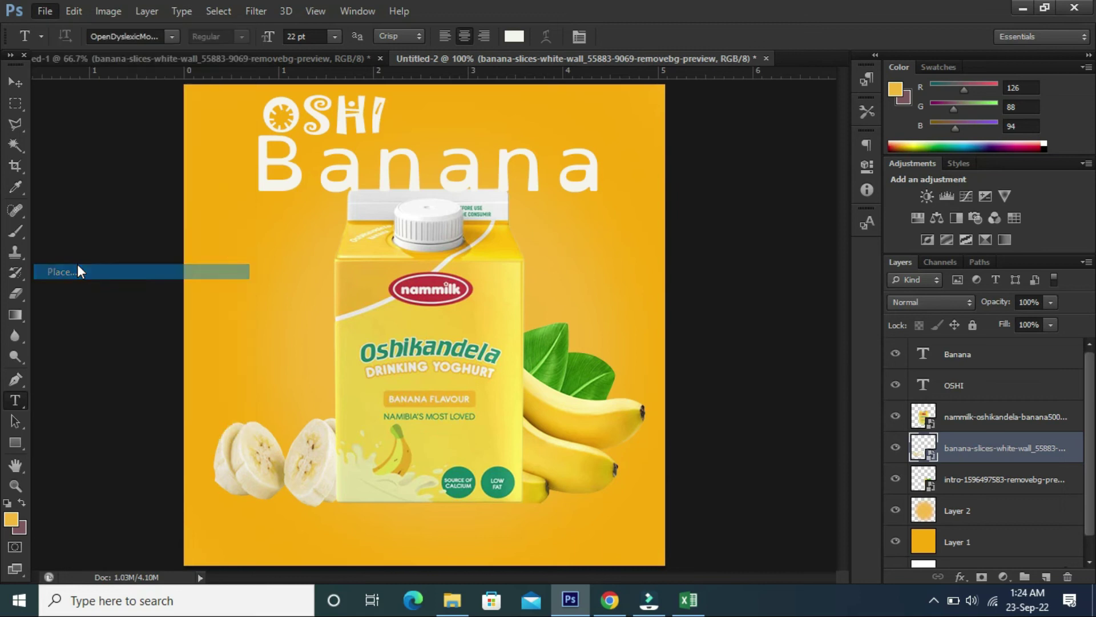
{"action": "left_click", "coordinate": [185, 297]}
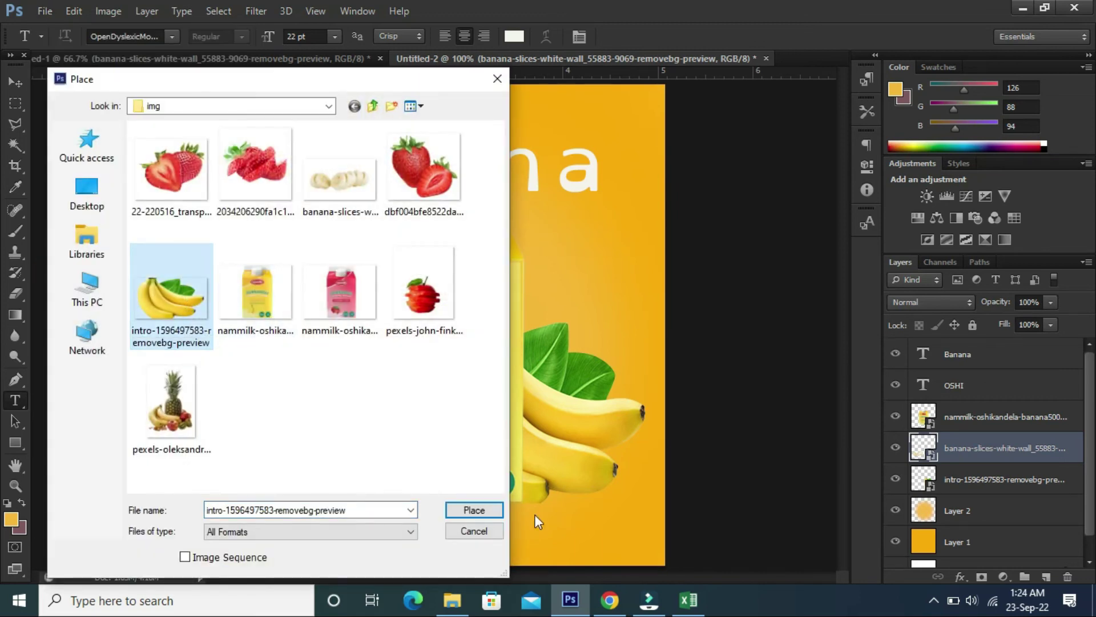
{"action": "left_click", "coordinate": [474, 510]}
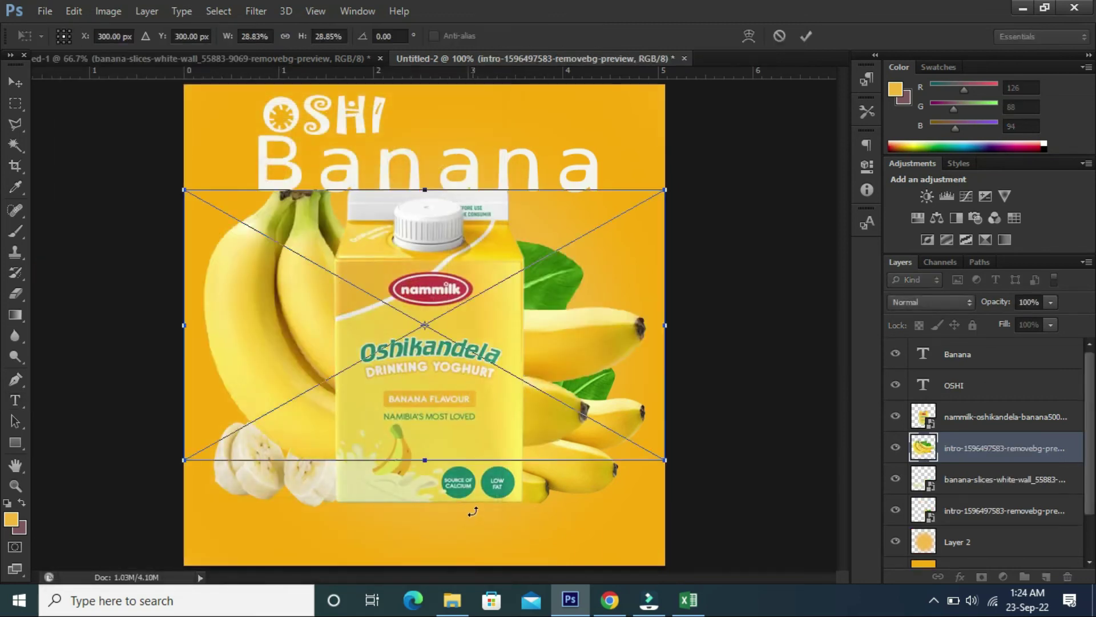
{"action": "left_click_drag", "start_coordinate": [664, 460], "coordinate": [341, 322]}
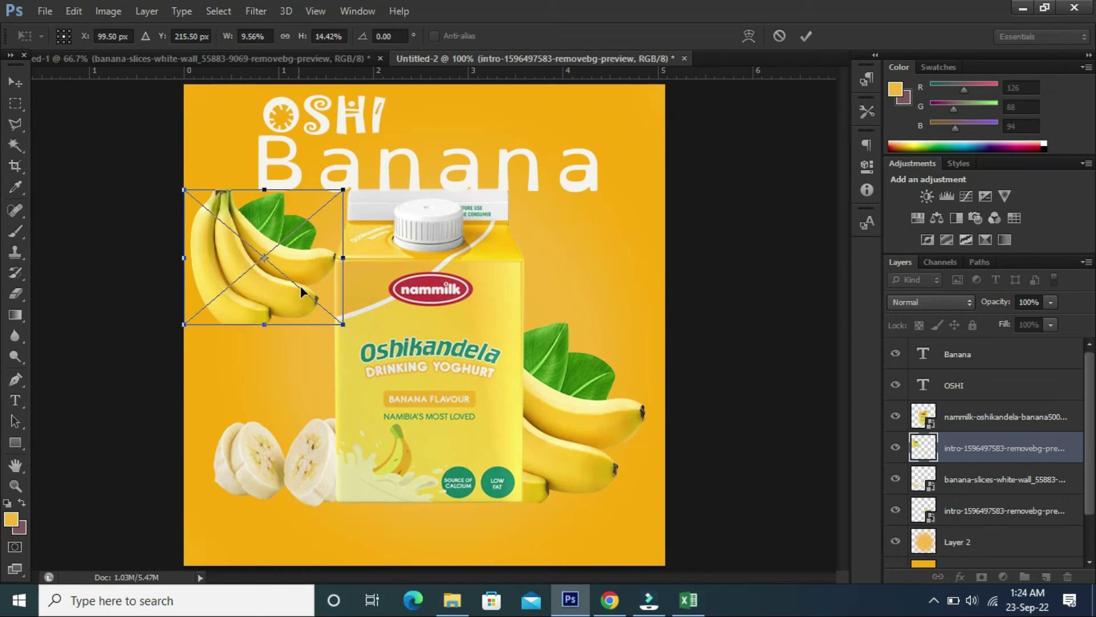
Step: Rotate the second banana bunch upright and flip it horizontally
{"action": "right_click", "coordinate": [304, 270]}
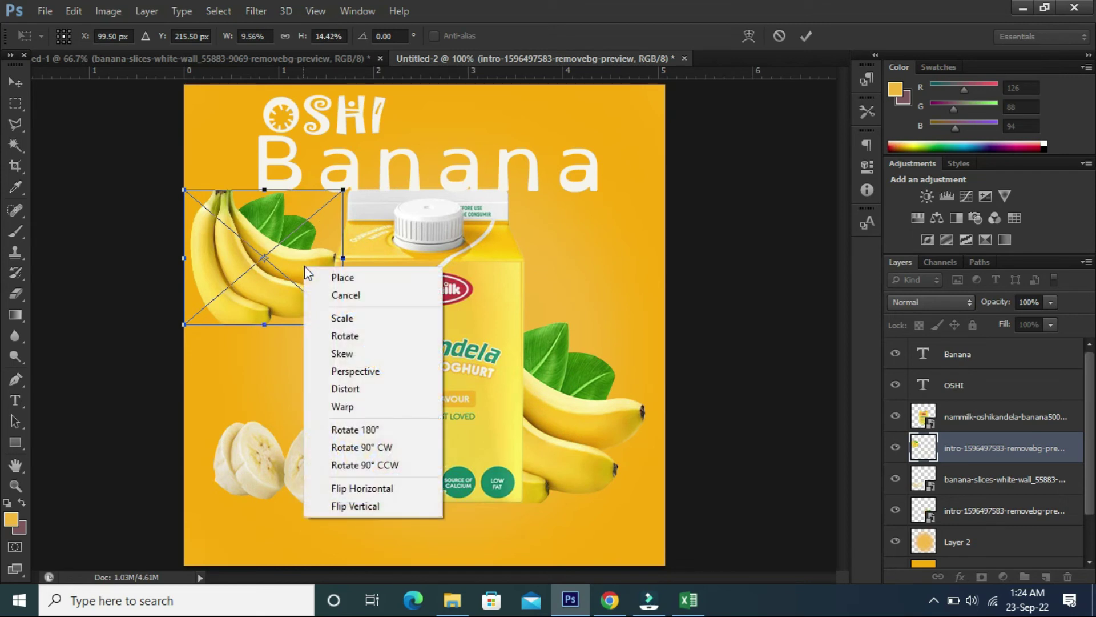
{"action": "left_click", "coordinate": [345, 335]}
{"action": "left_click_drag", "start_coordinate": [337, 268], "coordinate": [309, 312]}
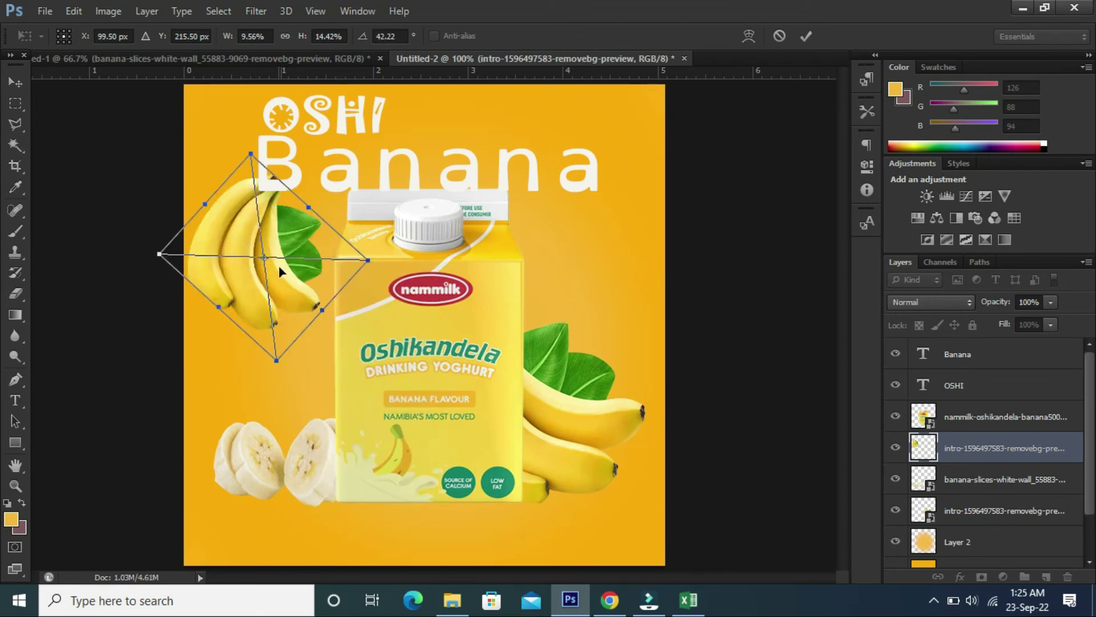
{"action": "mouse_move", "coordinate": [277, 371]}
{"action": "left_mouse_down"}
{"action": "mouse_move", "coordinate": [338, 253]}
{"action": "mouse_move", "coordinate": [314, 255]}
{"action": "left_mouse_up"}
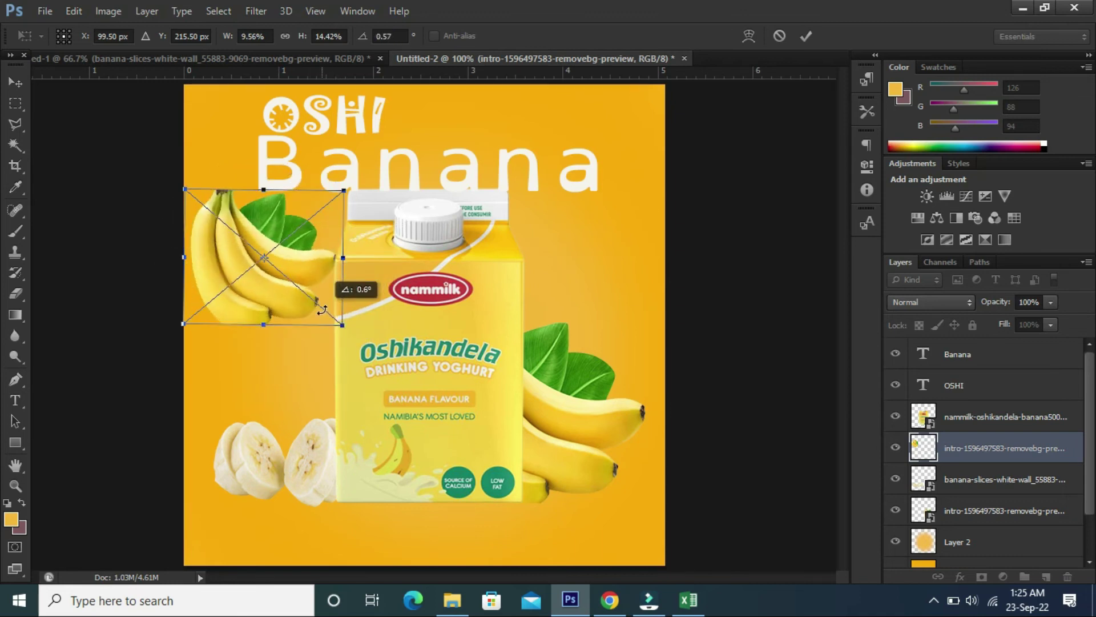
{"action": "right_click", "coordinate": [316, 258]}
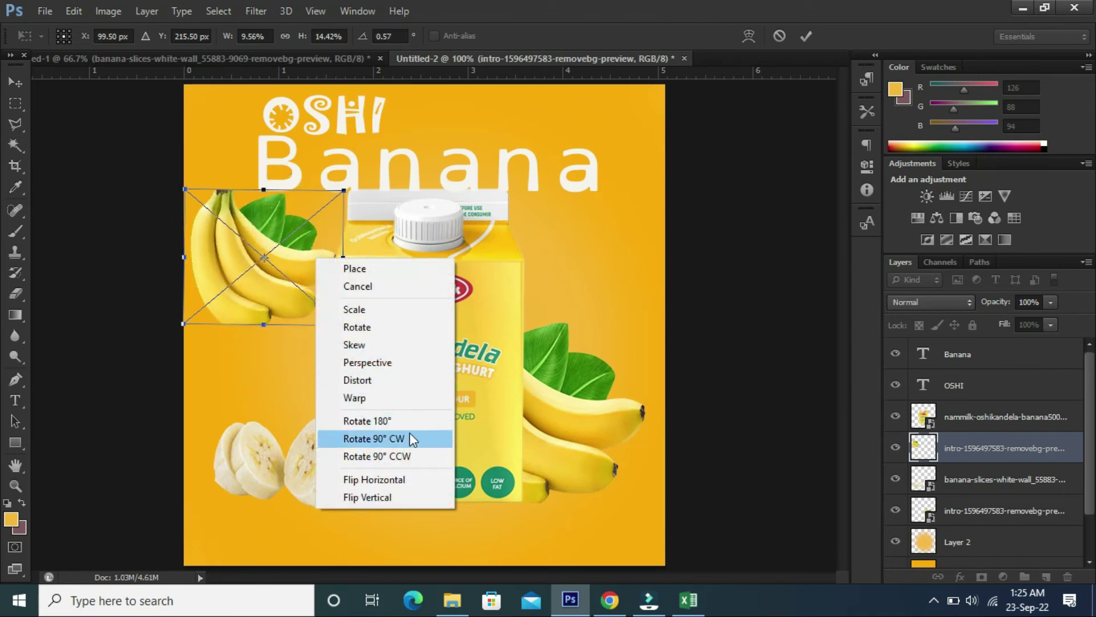
{"action": "left_click", "coordinate": [407, 484]}
Step: Shrink the mirrored bunch, tilt it about 25°, and tuck it against the carton's upper left
{"action": "left_click_drag", "start_coordinate": [318, 255], "coordinate": [377, 308]}
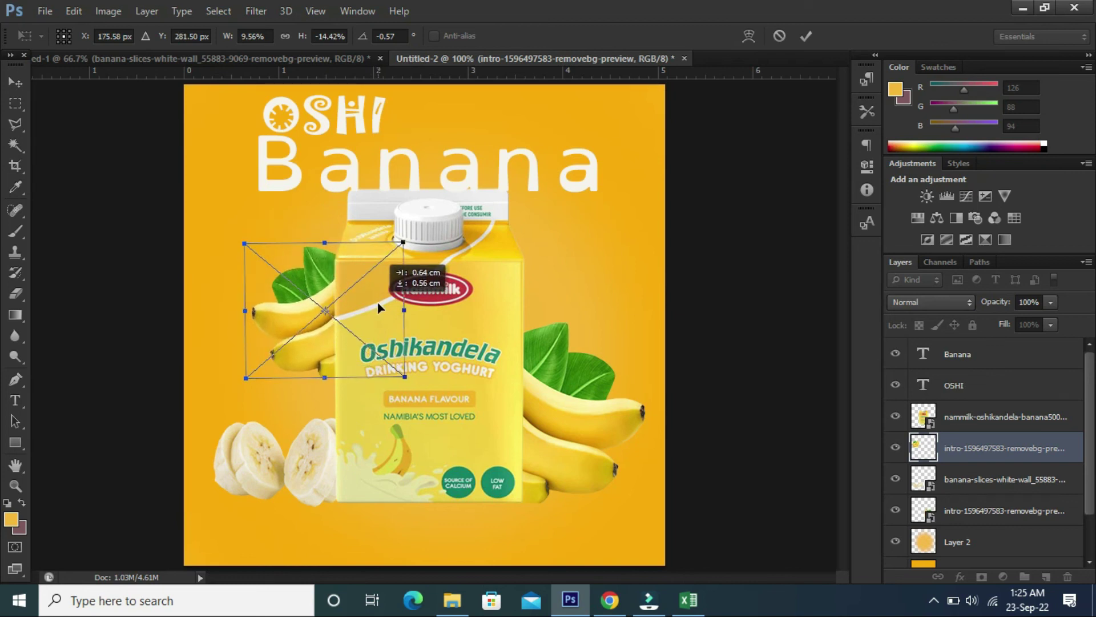
{"action": "left_click_drag", "start_coordinate": [378, 307], "coordinate": [379, 301]}
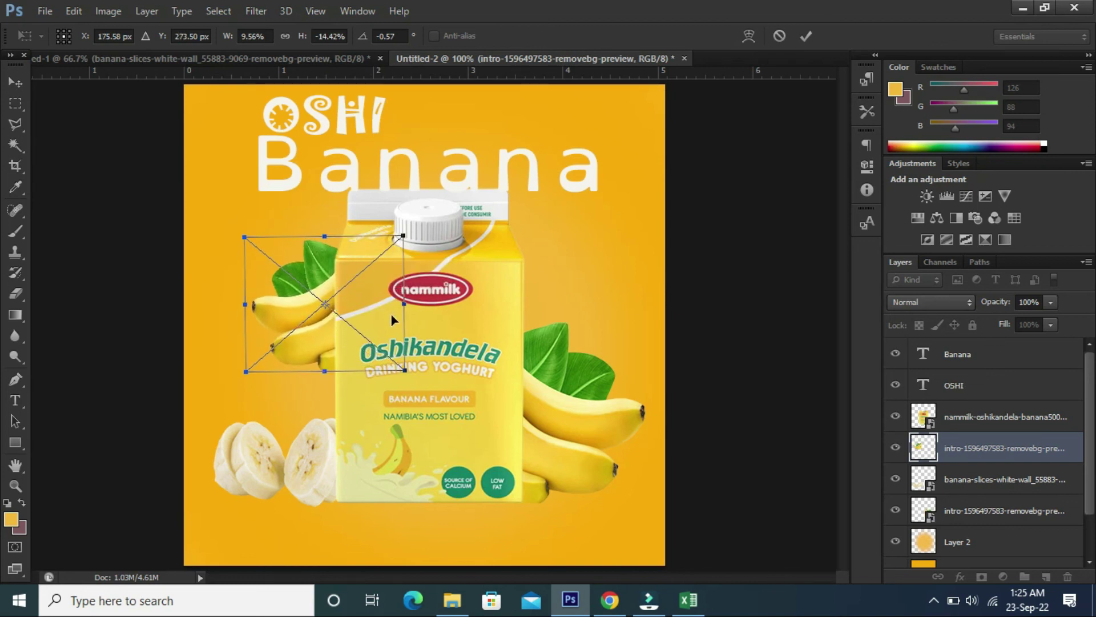
{"action": "left_click_drag", "start_coordinate": [398, 367], "coordinate": [384, 348]}
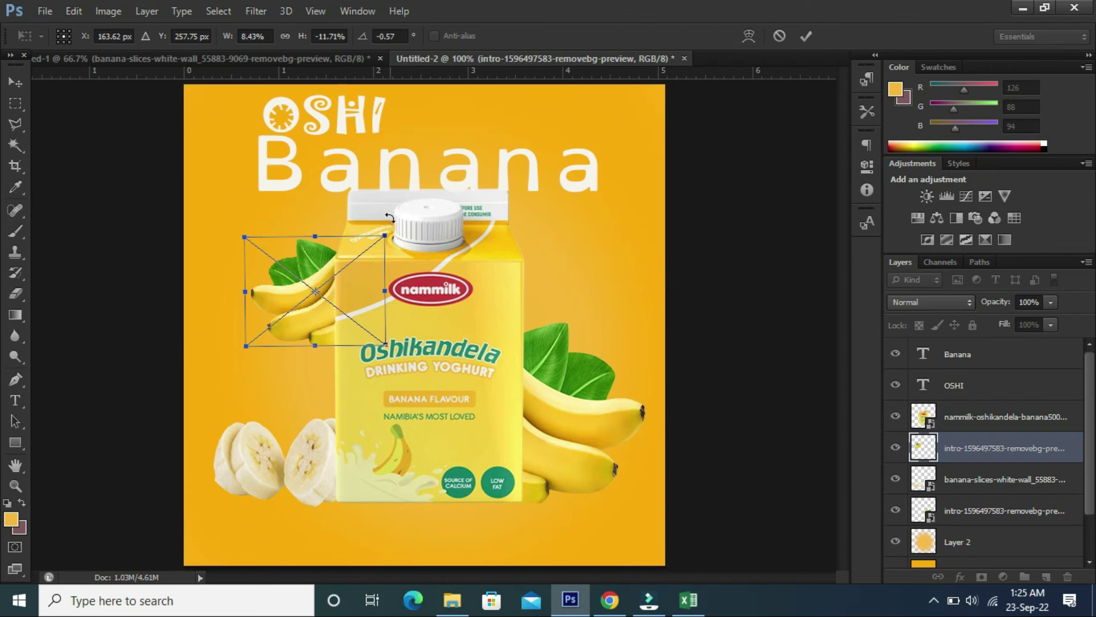
{"action": "left_click_drag", "start_coordinate": [390, 218], "coordinate": [403, 267]}
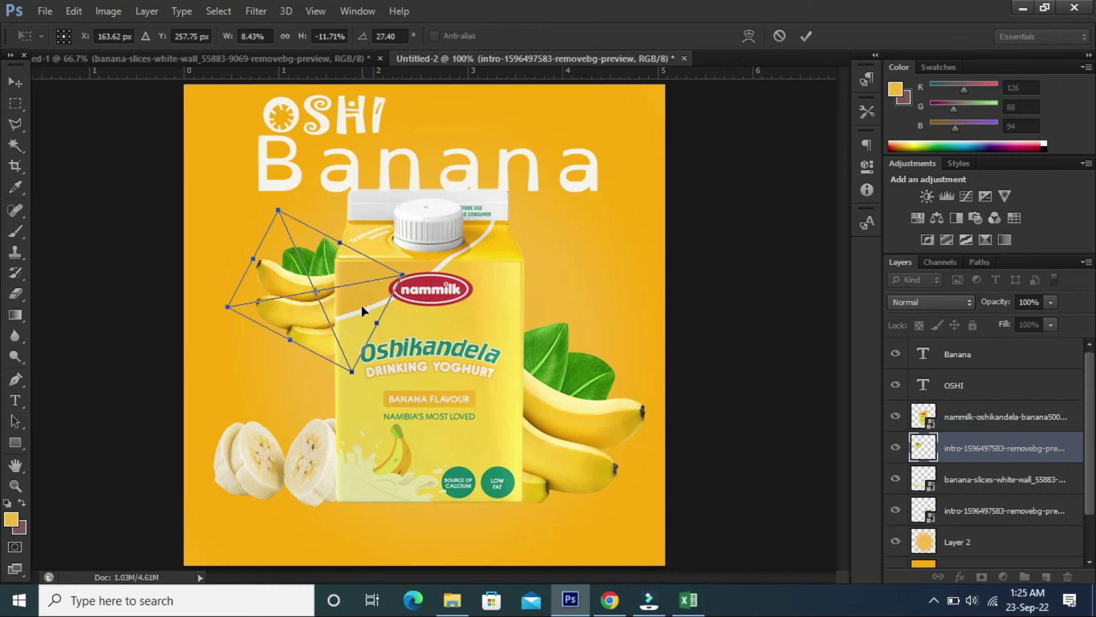
{"action": "left_click_drag", "start_coordinate": [362, 307], "coordinate": [368, 304]}
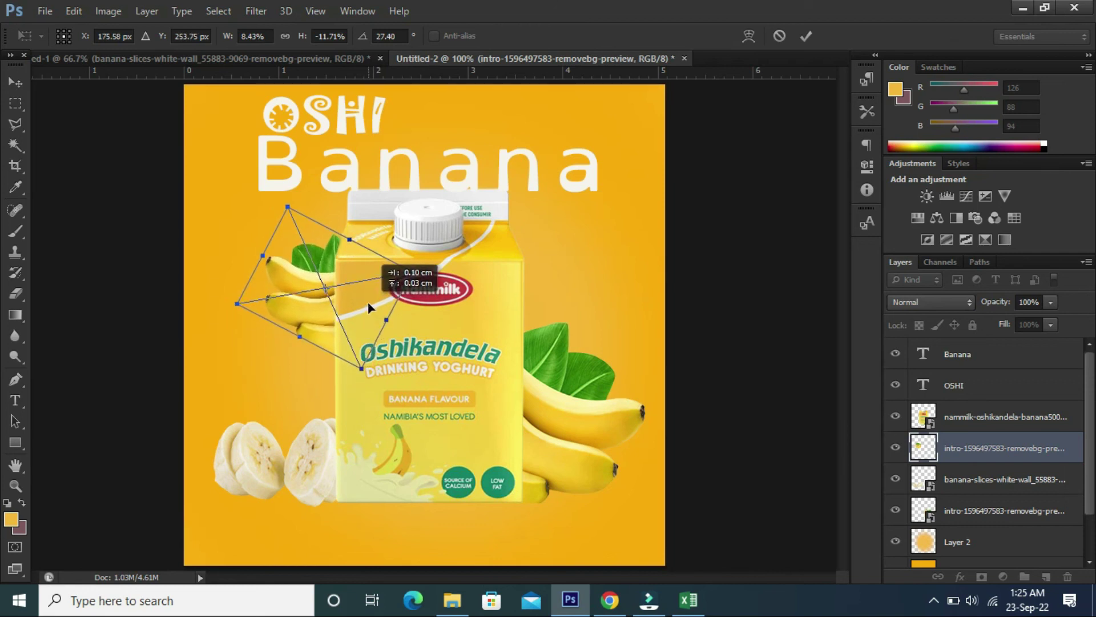
{"action": "left_click", "coordinate": [806, 36]}
{"action": "key", "text": "t"}
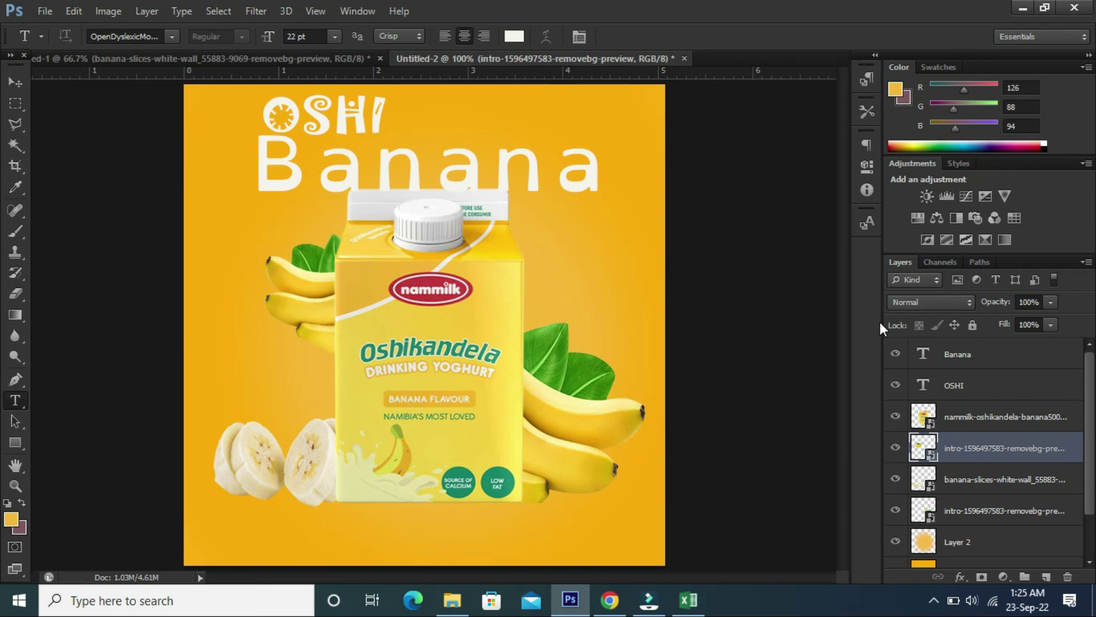
{"action": "key", "text": "ctrl+minus"}
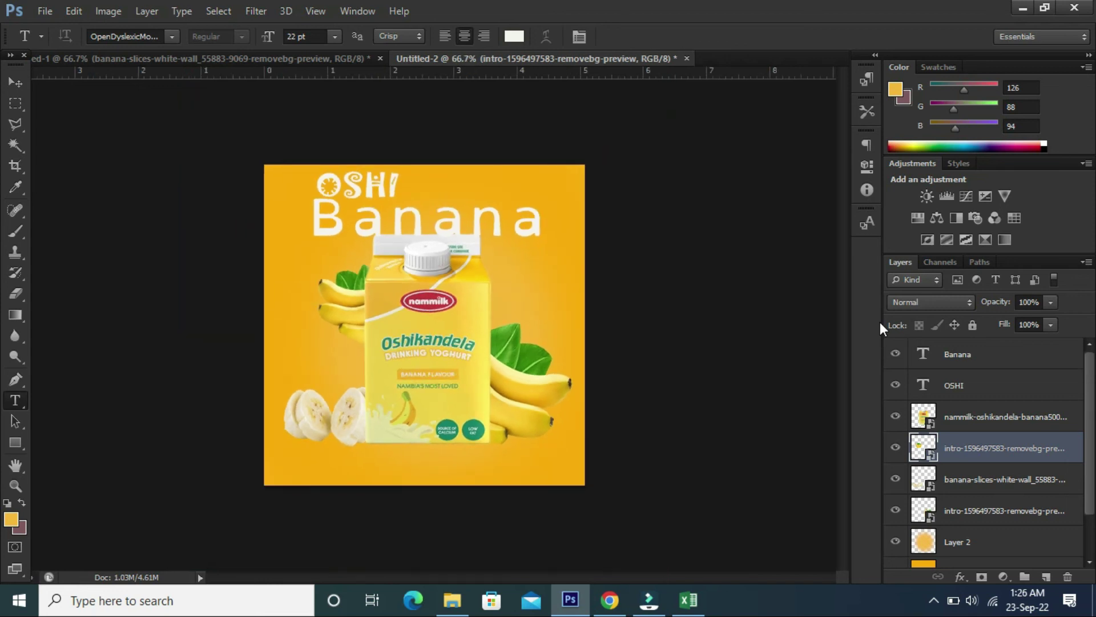